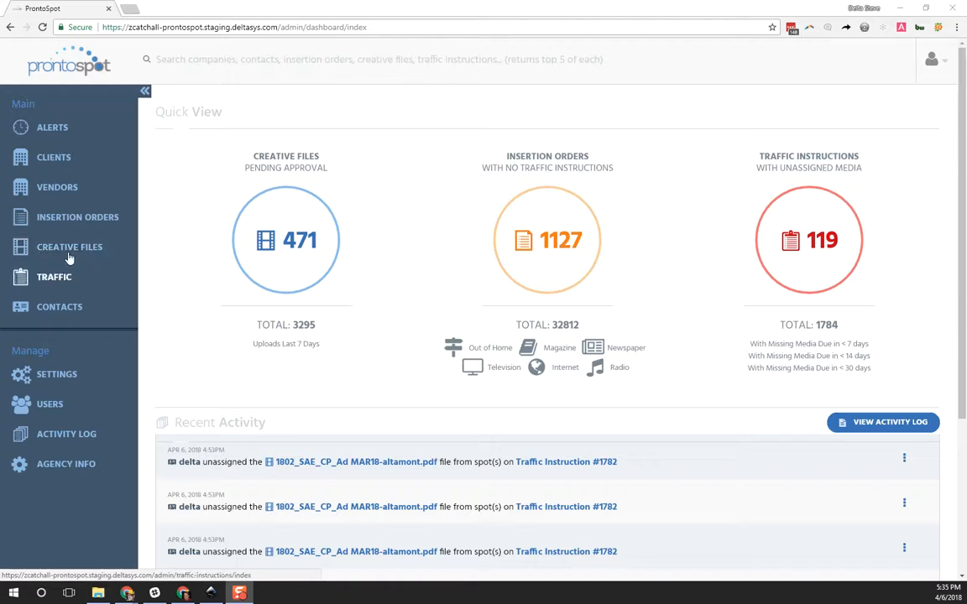
# Step: Open the first insertion order in the list and review its contacts and radio flights
pyautogui.click(67, 216)
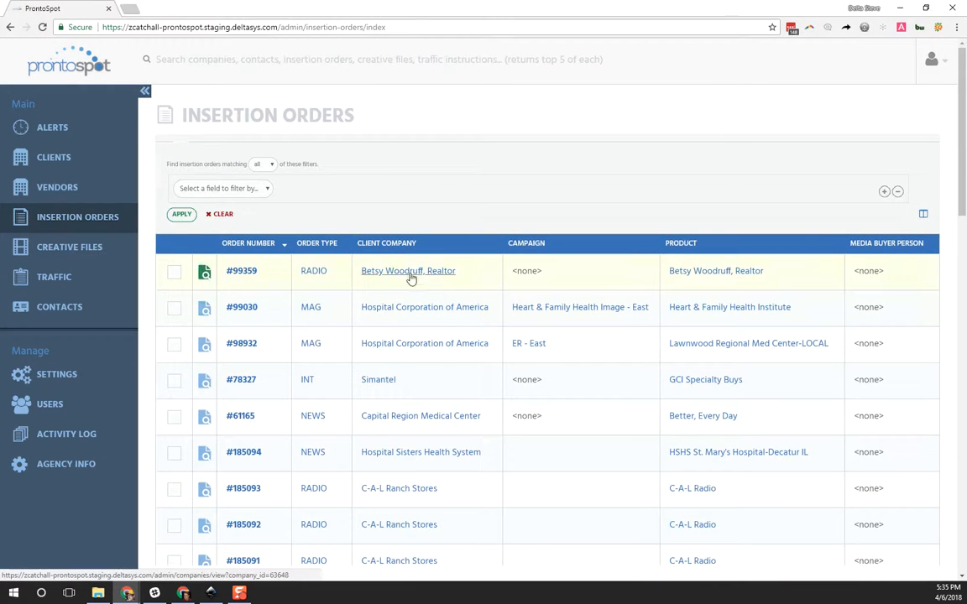
pyautogui.click(243, 271)
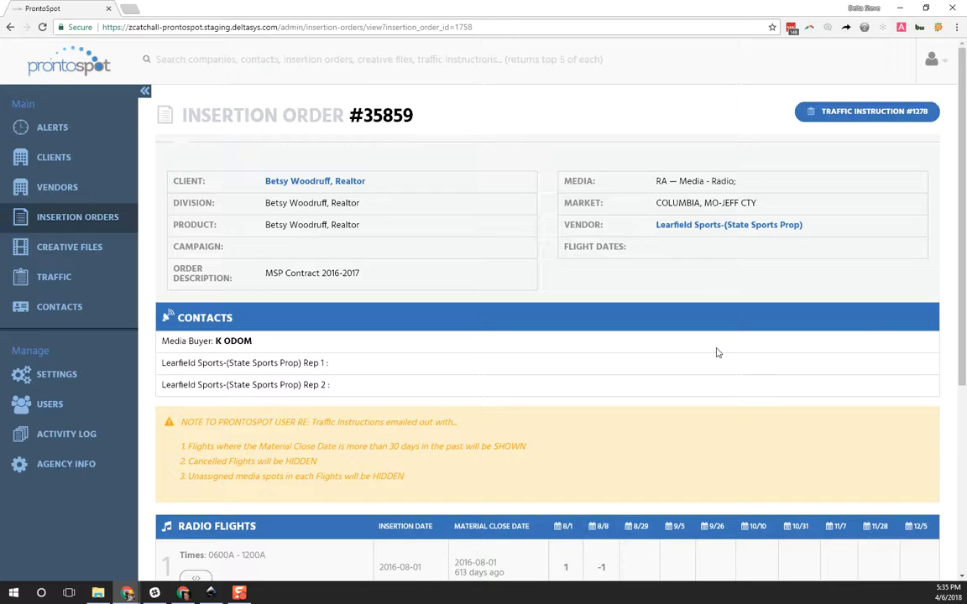
pyautogui.scroll(-1, 717, 352)
pyautogui.scroll(1, 66, 279)
# Step: Open the HSHS Med Grp Colonoscopy BND/OFP/HNL traffic instruction and inspect the media assignment for newspaper flight 8's 3/8 spot
pyautogui.click(65, 279)
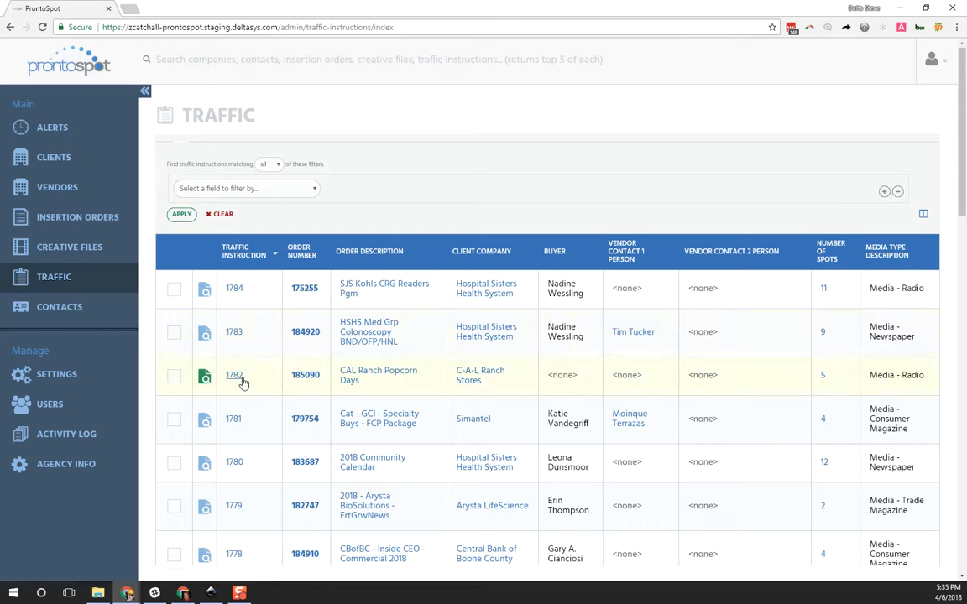
pyautogui.click(236, 333)
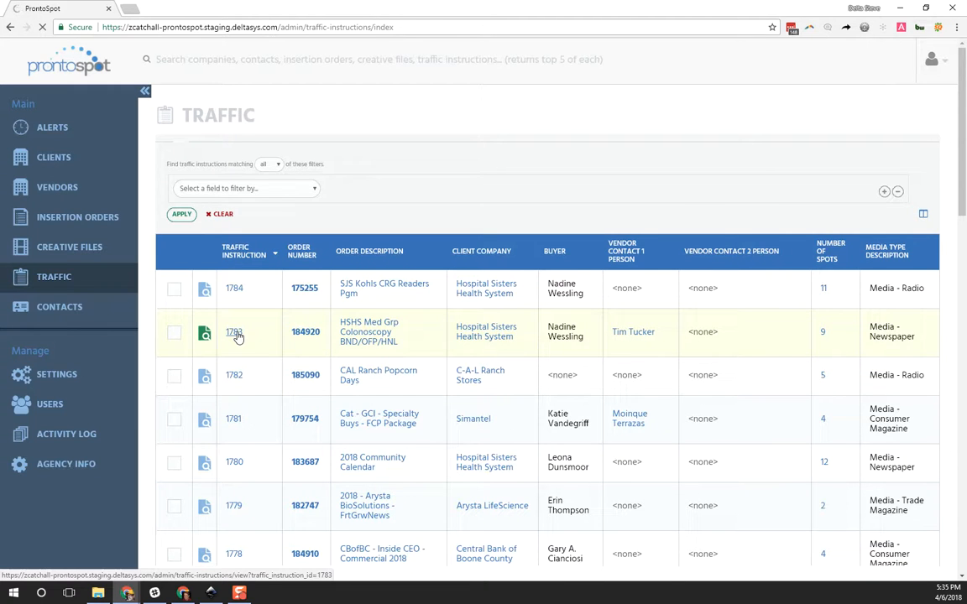
pyautogui.scroll(-3, 412, 333)
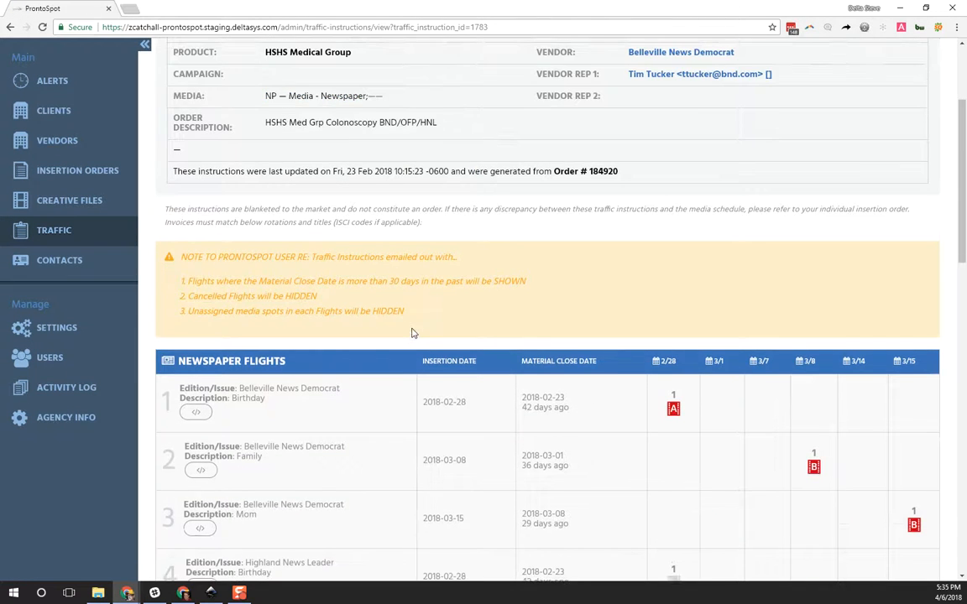
pyautogui.scroll(-4, 411, 333)
pyautogui.scroll(-3, 604, 409)
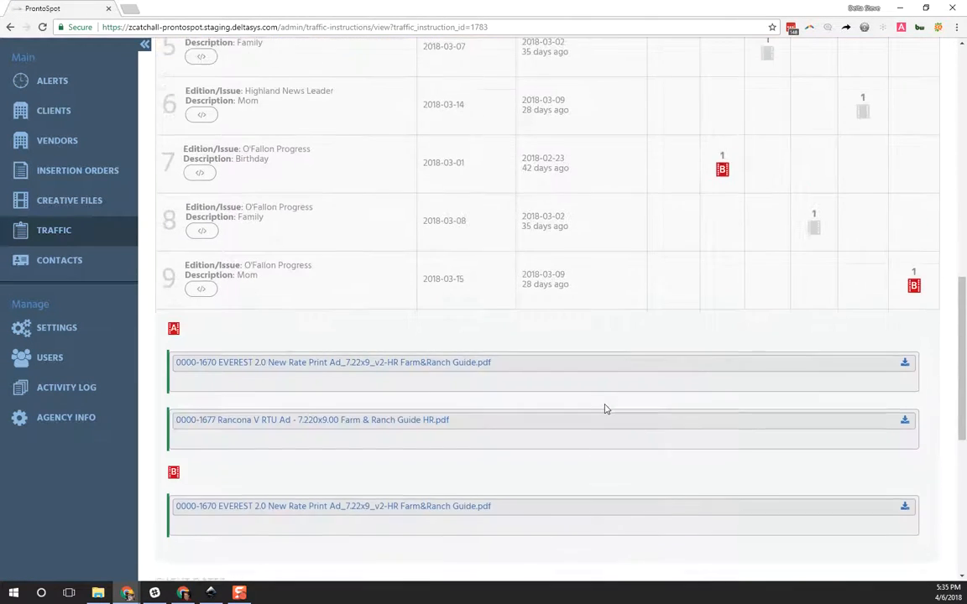
pyautogui.scroll(-1, 604, 408)
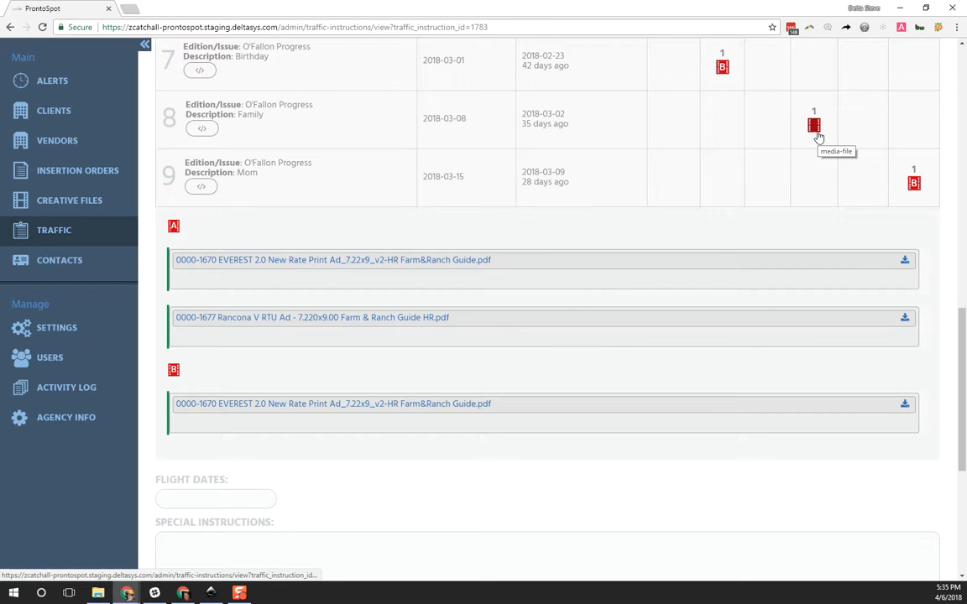
pyautogui.click(816, 130)
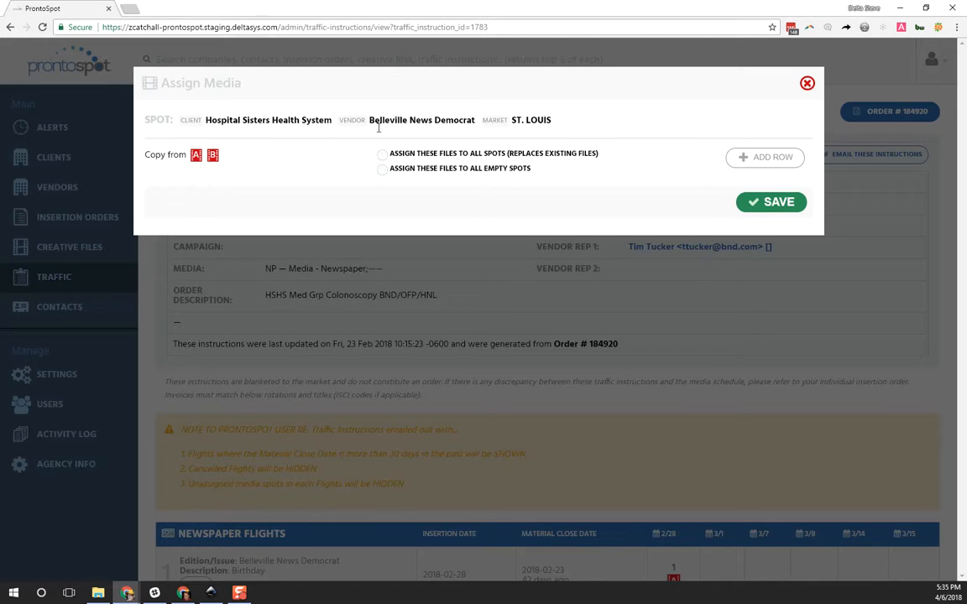
pyautogui.click(806, 83)
# Step: In the media assignment for newspaper flight 1's 2/28 spot, add a row for media located in ProntoSpot
pyautogui.scroll(-2, 848, 289)
pyautogui.click(671, 405)
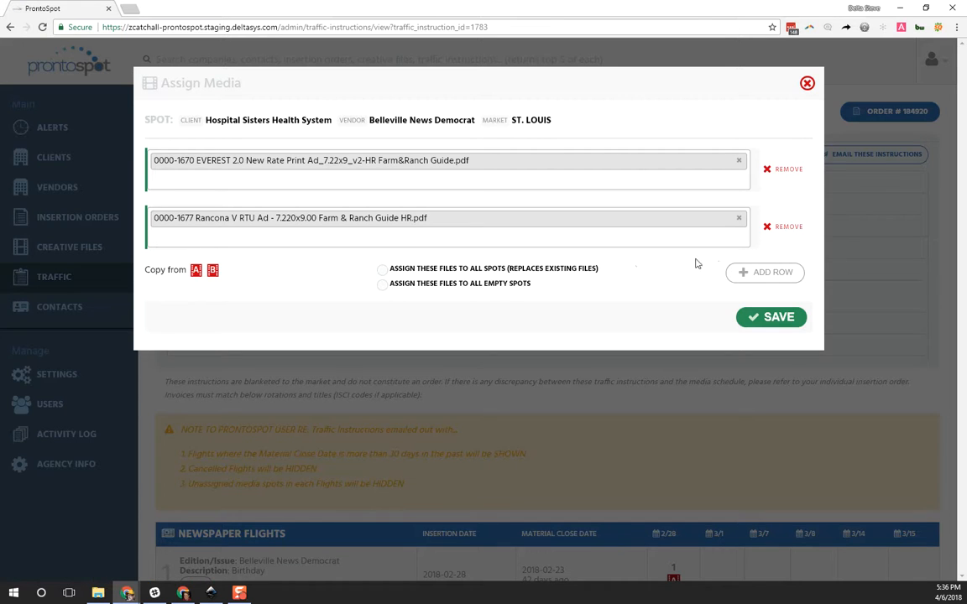
pyautogui.click(778, 273)
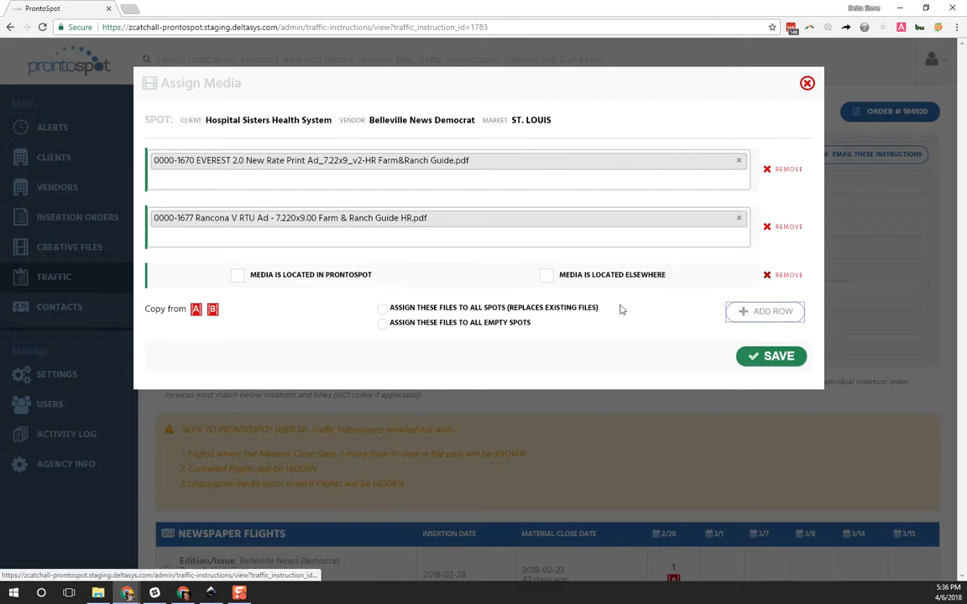
pyautogui.click(320, 276)
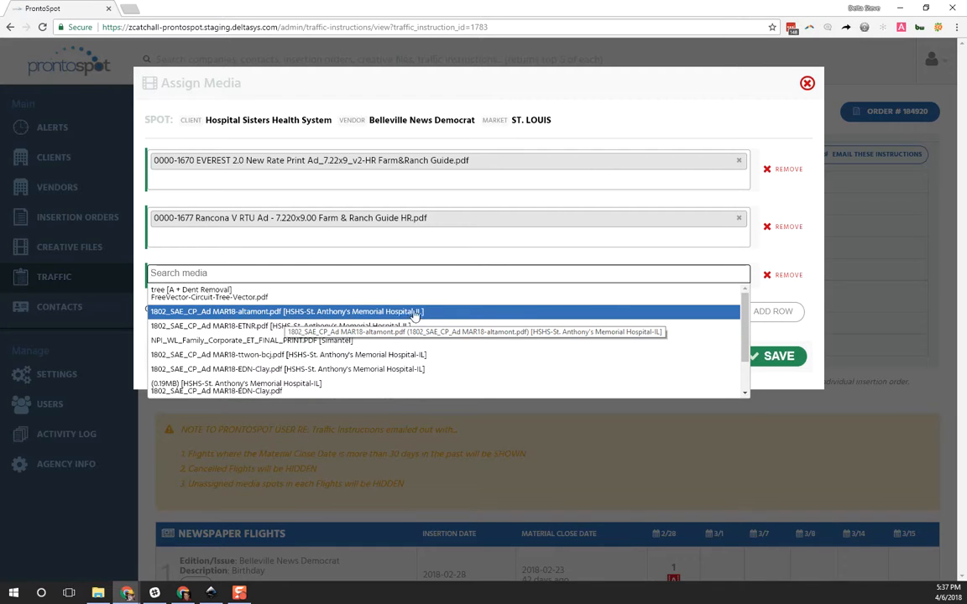
# Step: Search the new row's media for "anthony" and for "0.19", and clear the search
pyautogui.click(348, 275)
pyautogui.write('anthony')
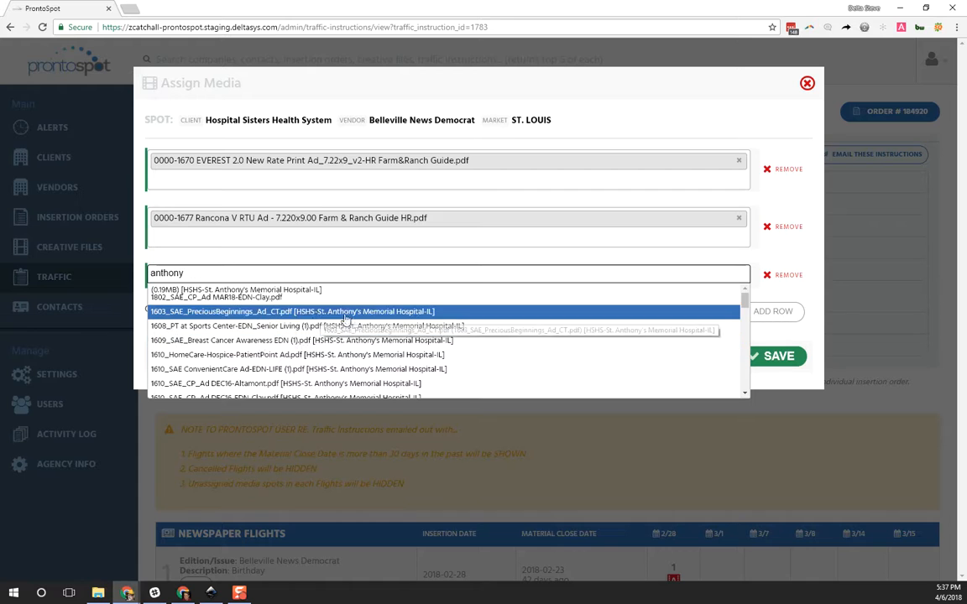
pyautogui.doubleClick(231, 274)
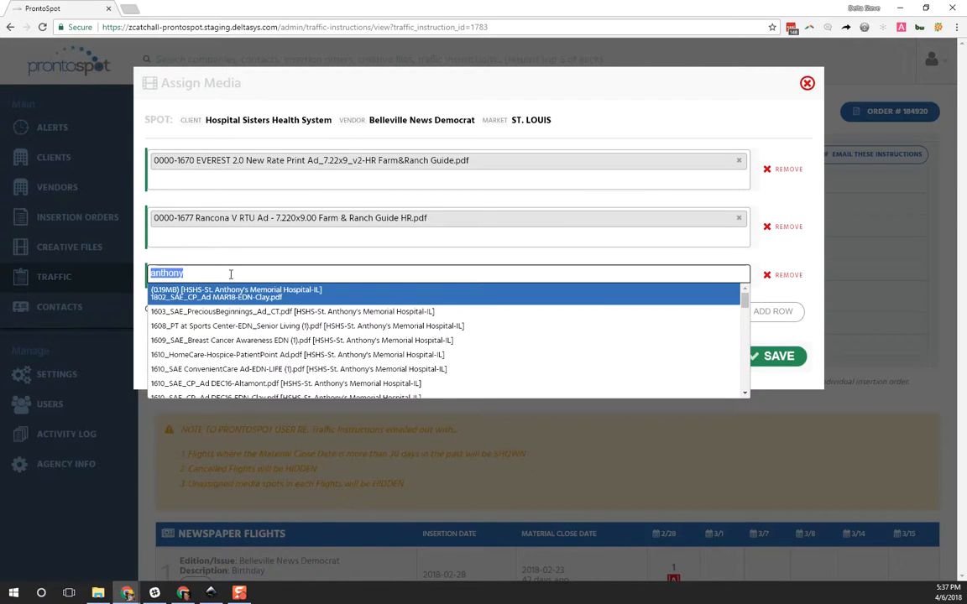
pyautogui.write('0.19')
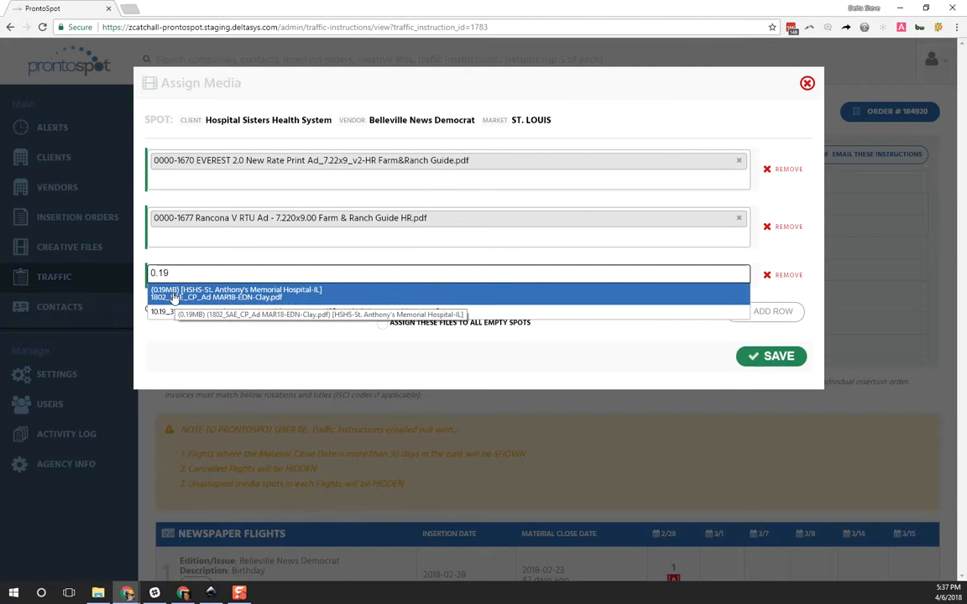
pyautogui.press('BackSpace')
pyautogui.press('BackSpace')
pyautogui.press('BackSpace')
pyautogui.press('BackSpace')
# Step: Search the media by title "tree" and by client "dent remov", and select FreeVector-Circuit-Tree-Vector.pdf for the new row
pyautogui.write('tree')
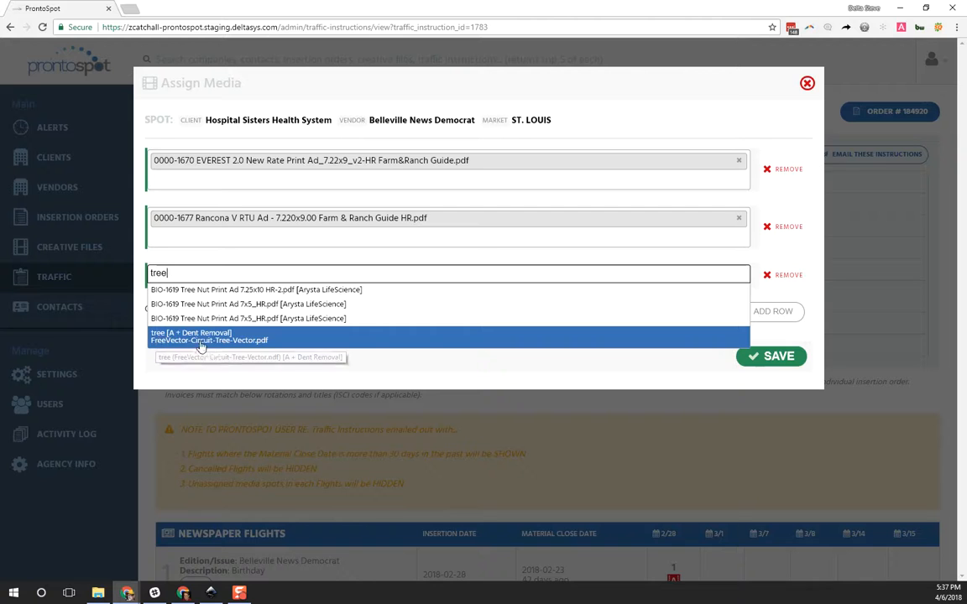
pyautogui.hotkey('ctrl', 'a')
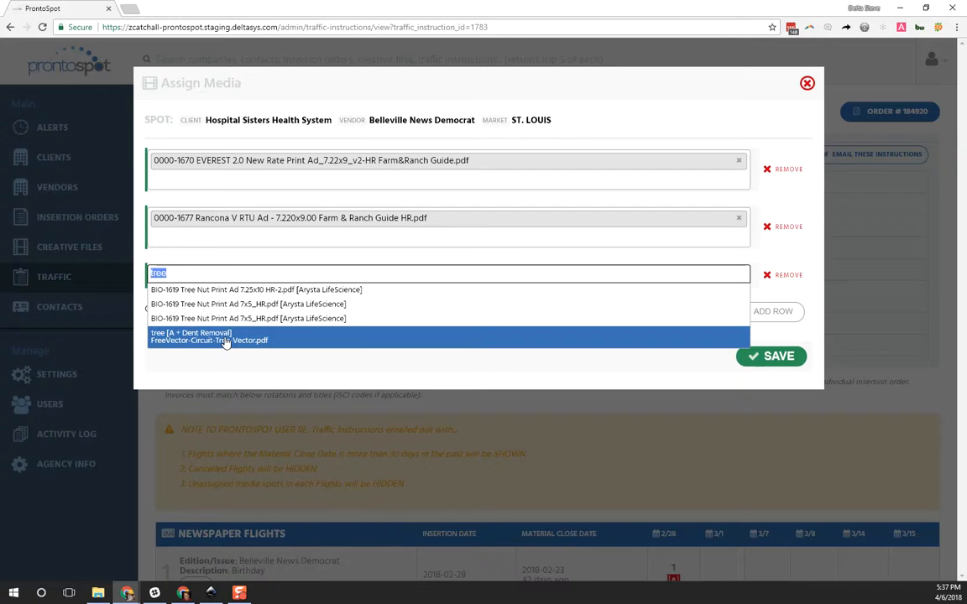
pyautogui.write('dent remov')
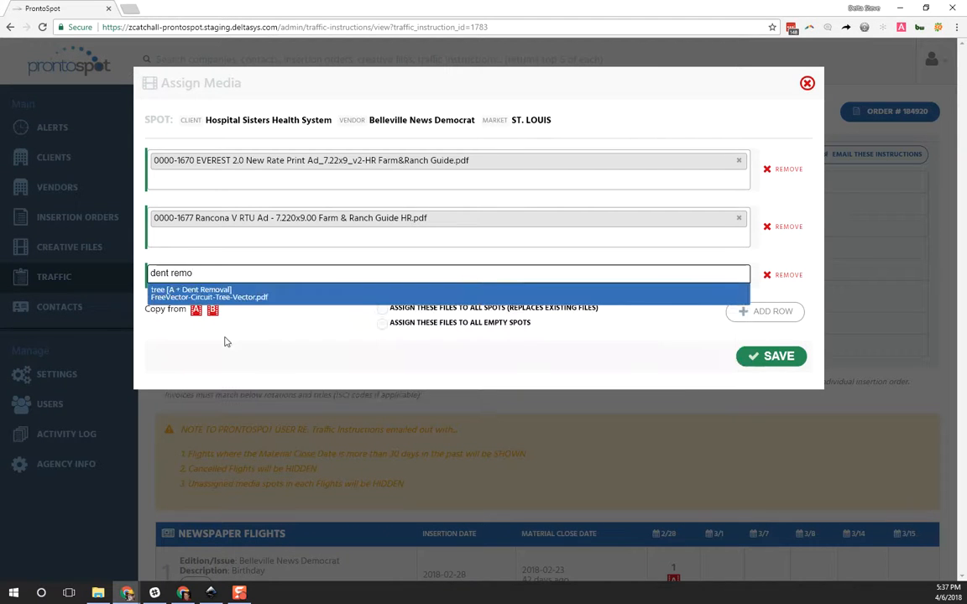
pyautogui.click(211, 298)
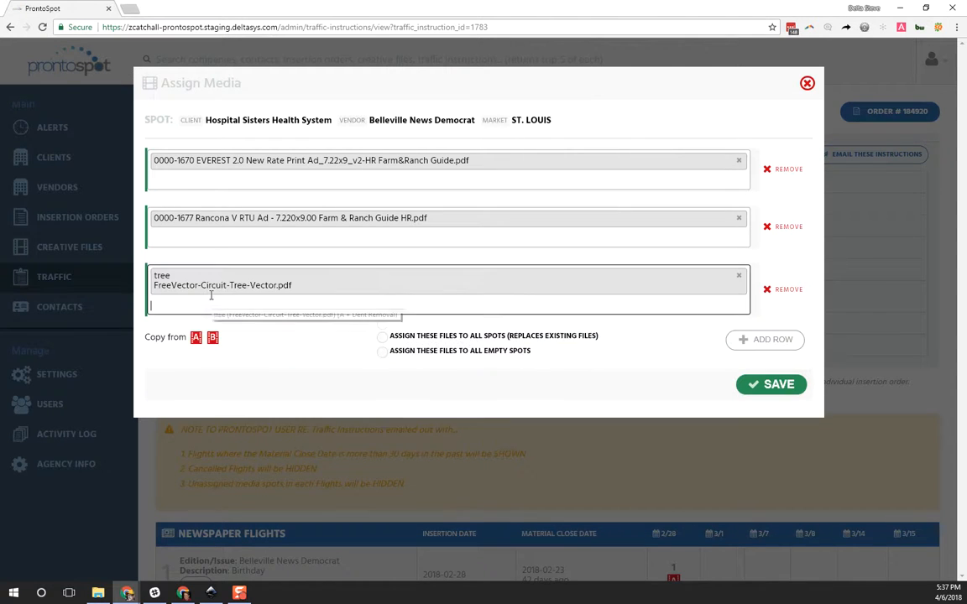
# Step: Browse the media suggestions for a second file in the new row, and clear the row's entries
pyautogui.click(286, 308)
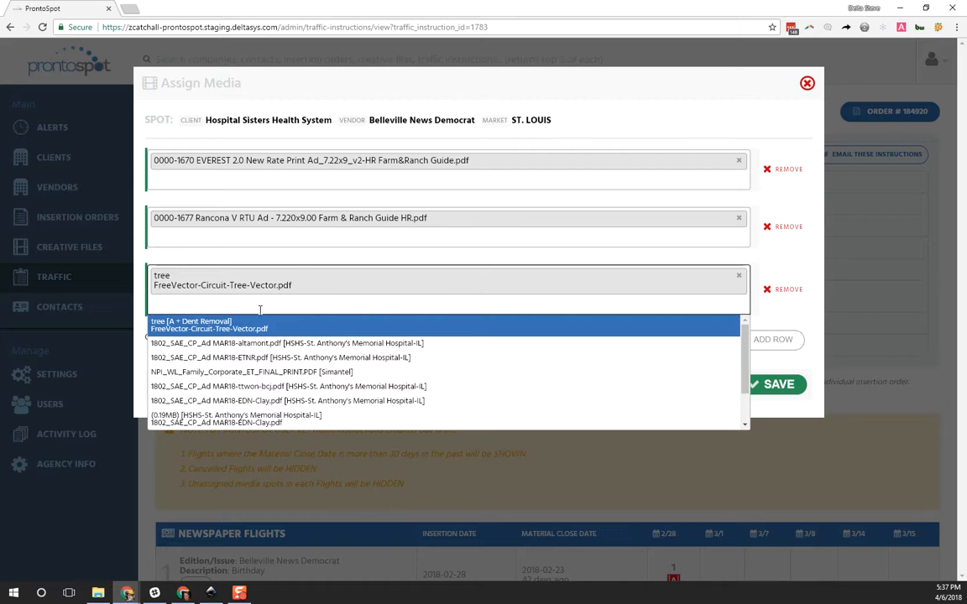
pyautogui.scroll(-1, 311, 387)
pyautogui.scroll(1, 329, 382)
pyautogui.scroll(-1, 340, 383)
pyautogui.scroll(1, 337, 384)
pyautogui.scroll(-1, 252, 359)
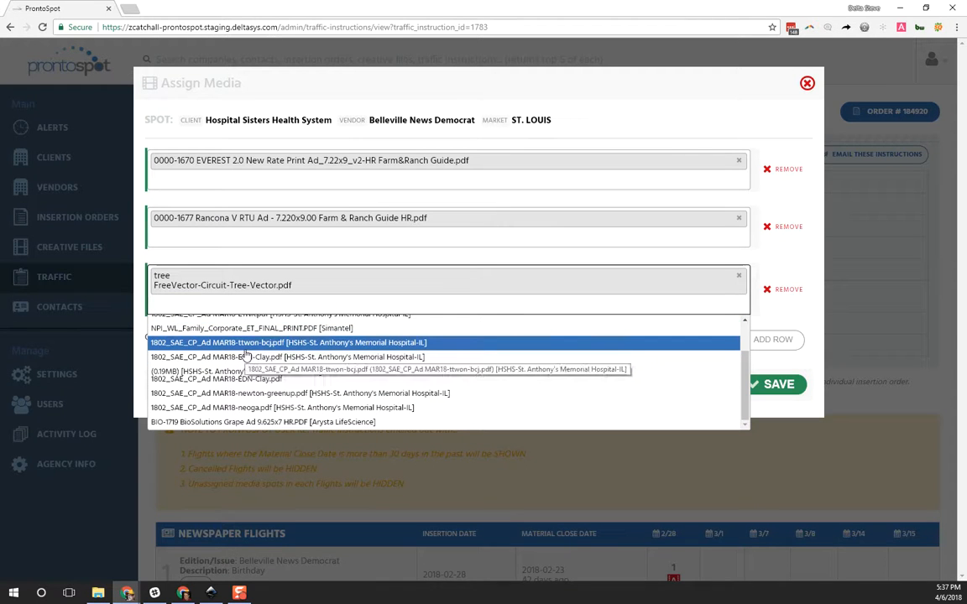
pyautogui.write('dt')
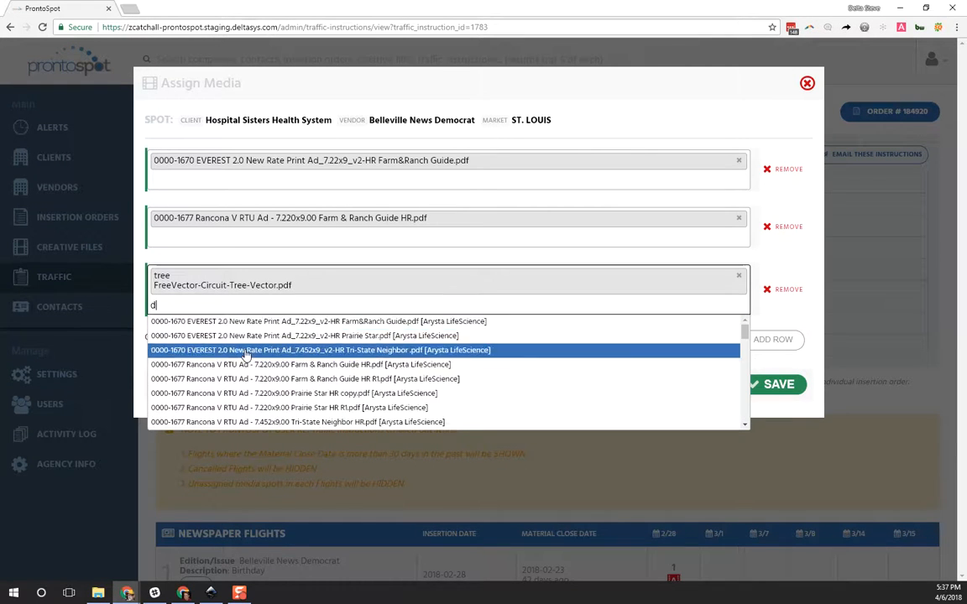
pyautogui.press('BackSpace')
pyautogui.press('BackSpace')
pyautogui.press('BackSpace')
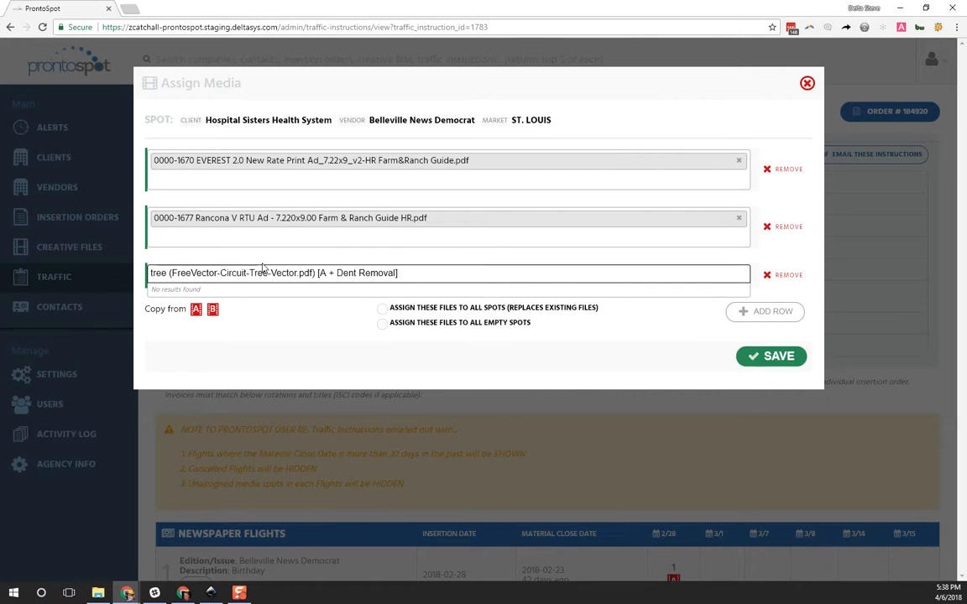
# Step: Search the new row's media for "tree" and add FreeVector-Circuit-Tree-Vector.pdf
pyautogui.click(423, 263)
pyautogui.click(402, 274)
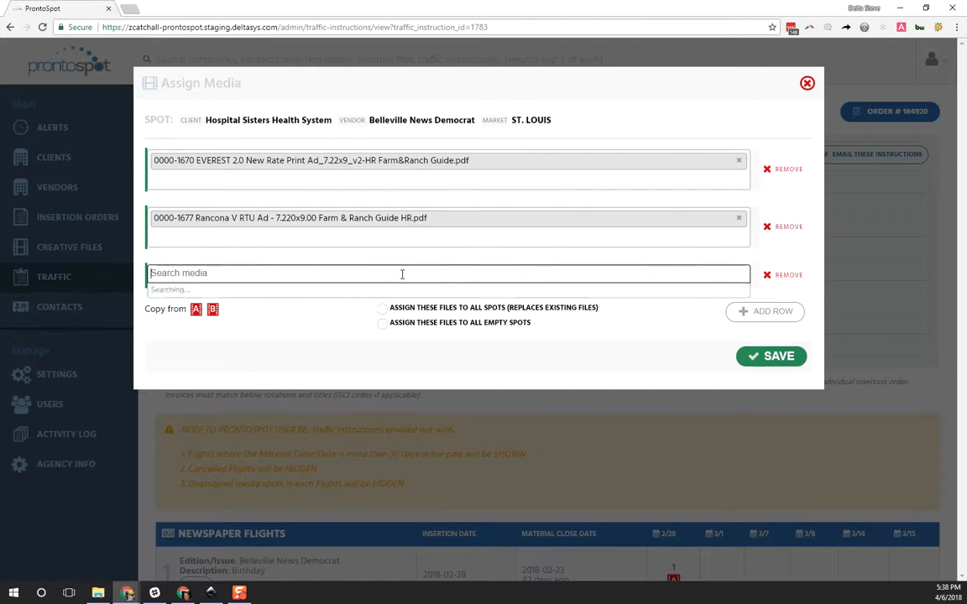
pyautogui.write('tre')
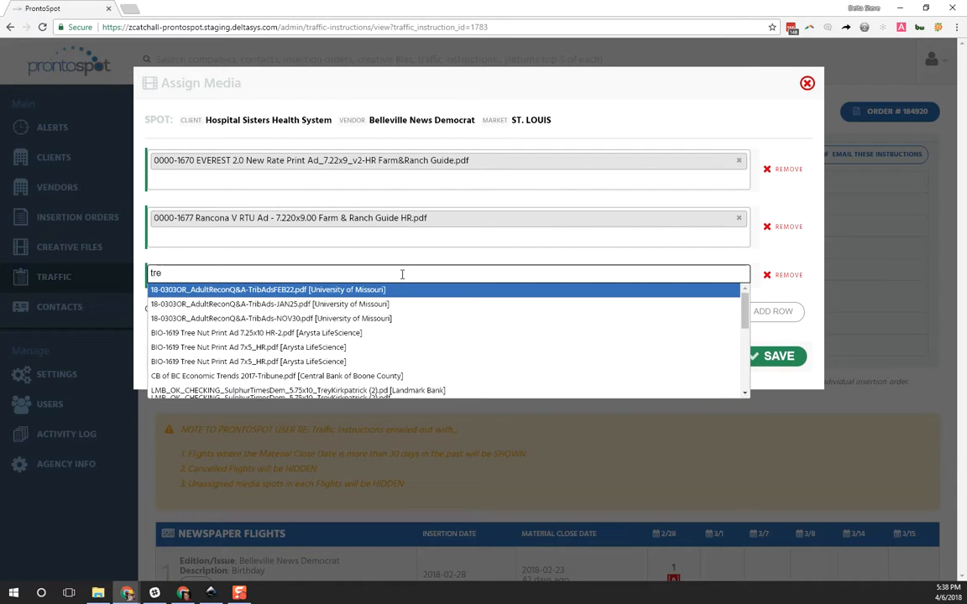
pyautogui.write('e')
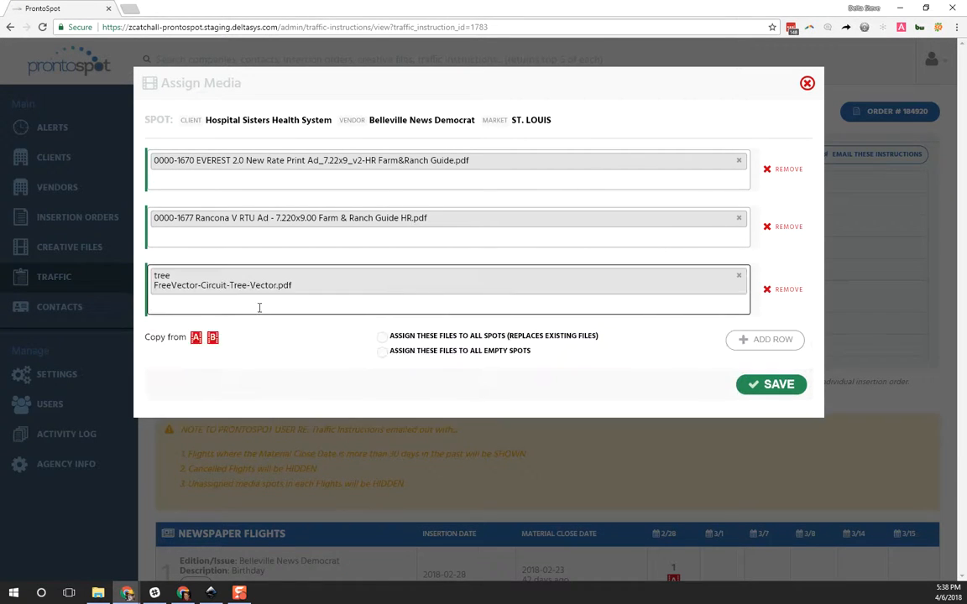
# Step: Add BIO-1619 Tree Nut Print Ad 7x5_HR.pdf and NPI_WL_Family_Corporate_ET_FINAL_PRINT.PDF to the same media row
pyautogui.click(260, 307)
pyautogui.write('trr')
pyautogui.press('BackSpace')
pyautogui.write('ee')
pyautogui.click(231, 338)
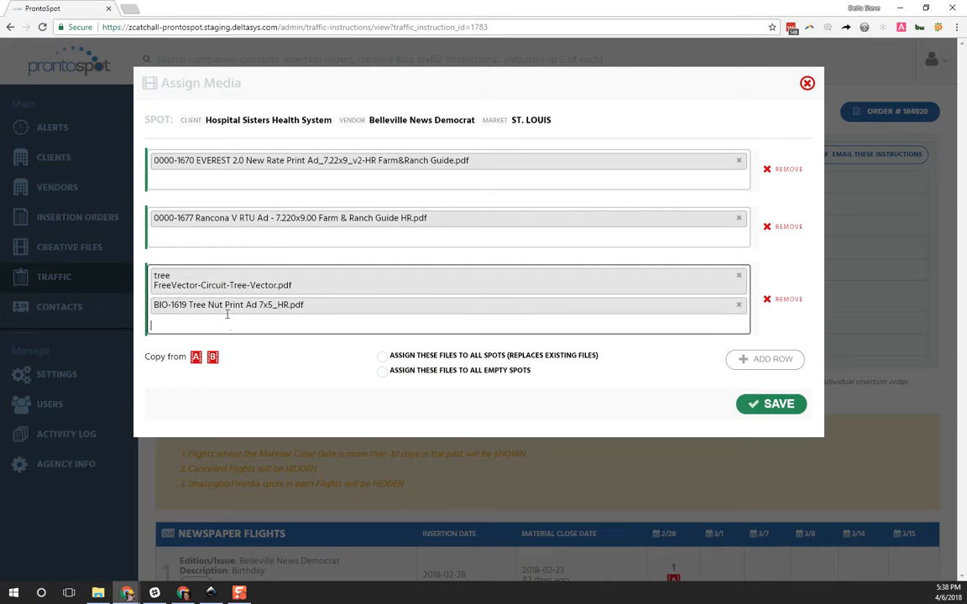
pyautogui.click(368, 329)
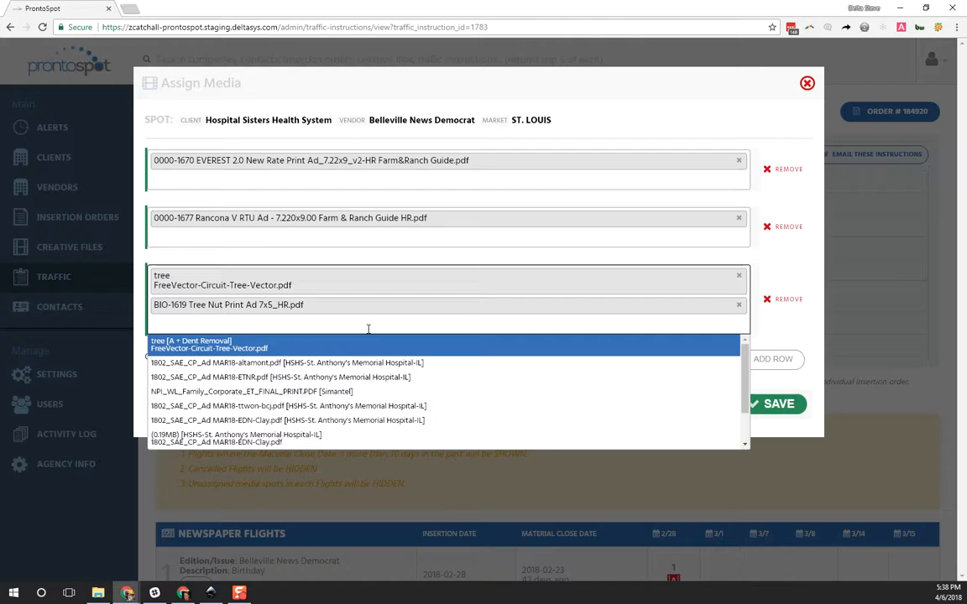
pyautogui.click(334, 392)
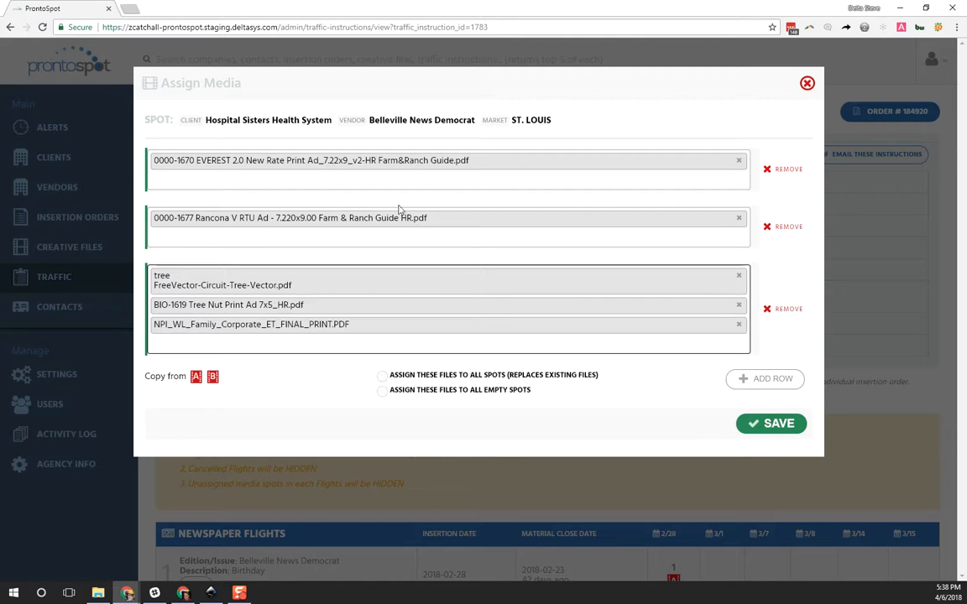
# Step: Save the media assignment and check the files listed under group A of the traffic instruction
pyautogui.click(789, 429)
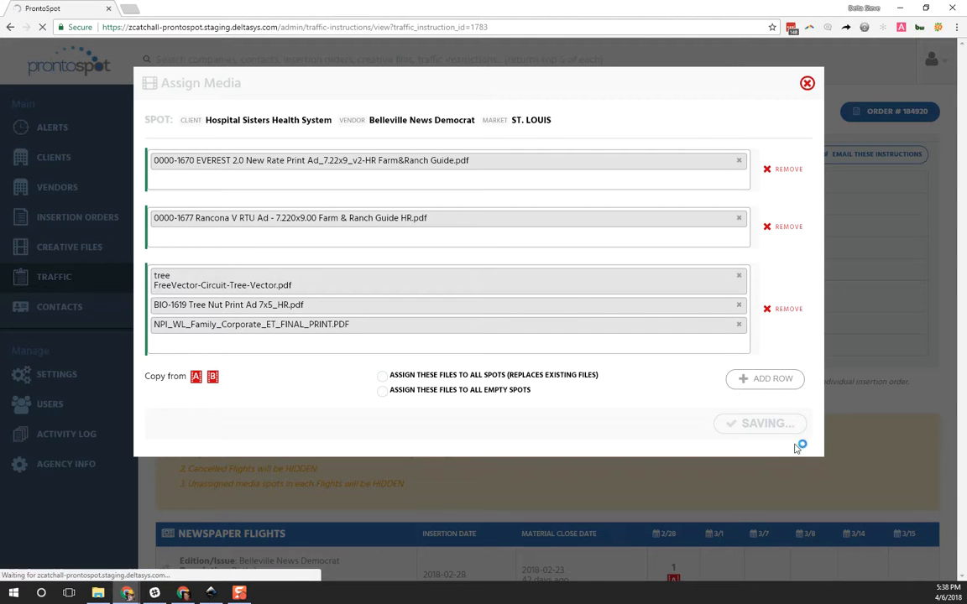
pyautogui.scroll(-3, 669, 411)
pyautogui.scroll(-8, 639, 393)
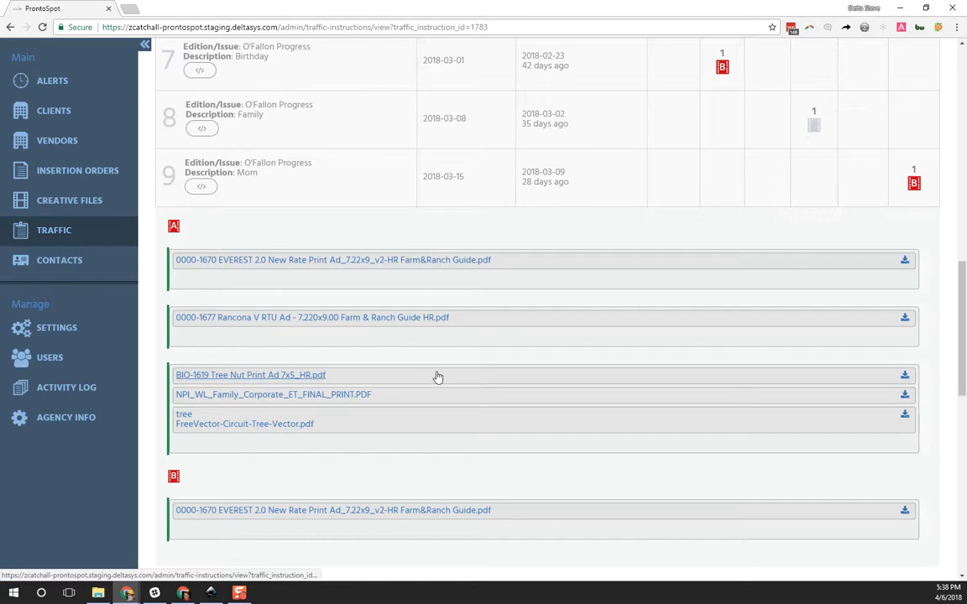
pyautogui.scroll(8, 434, 375)
pyautogui.scroll(5, 437, 376)
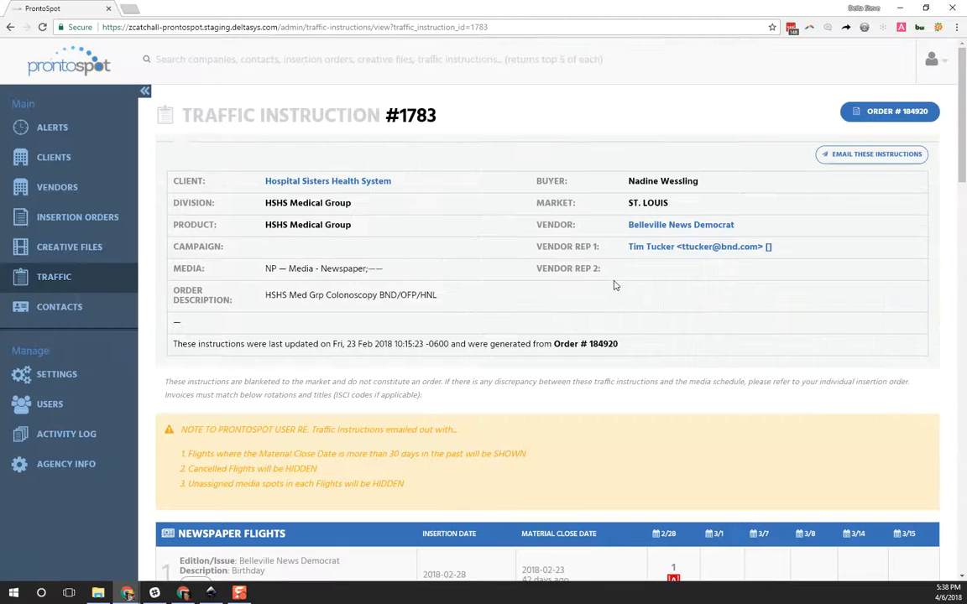
# Step: Open the CAL Ranch Popcorn Days traffic instruction and review its radio flights
pyautogui.click(92, 276)
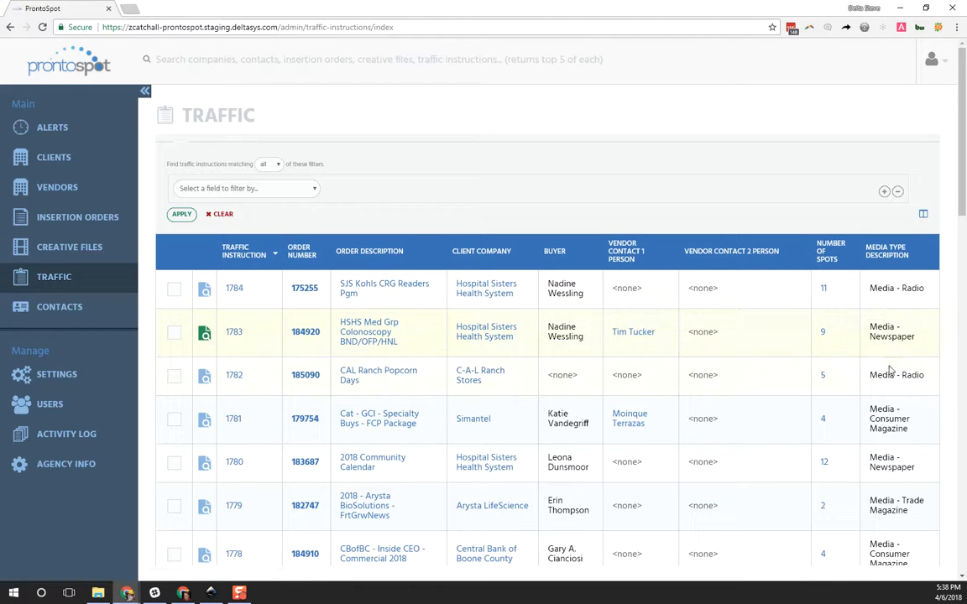
pyautogui.click(235, 377)
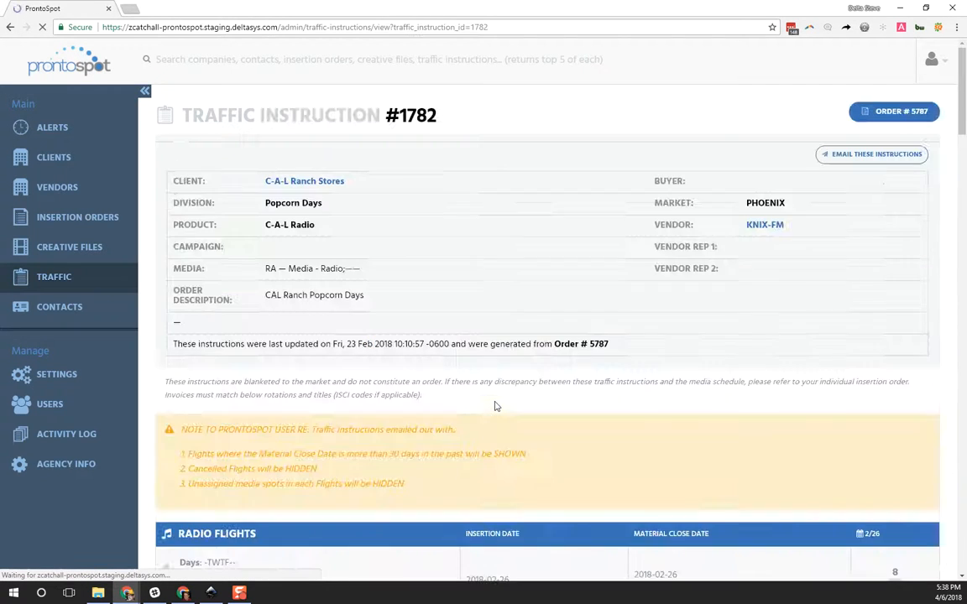
pyautogui.scroll(-3, 517, 396)
pyautogui.scroll(-2, 522, 391)
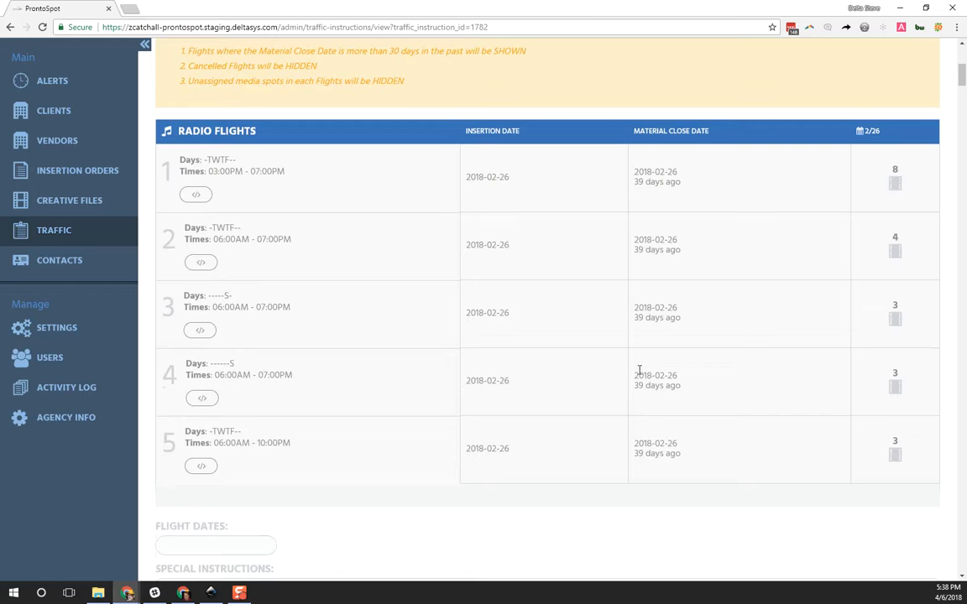
pyautogui.scroll(5, 698, 372)
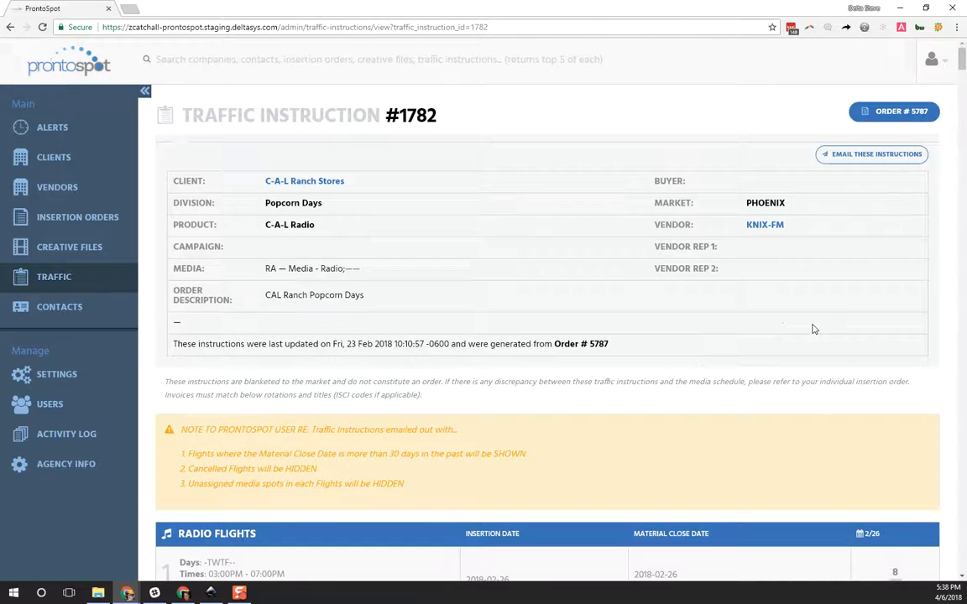
# Step: Open the media assignment for radio flight 2's 2/26 spot and add a row with day part AM
pyautogui.scroll(-3, 818, 354)
pyautogui.scroll(-3, 823, 369)
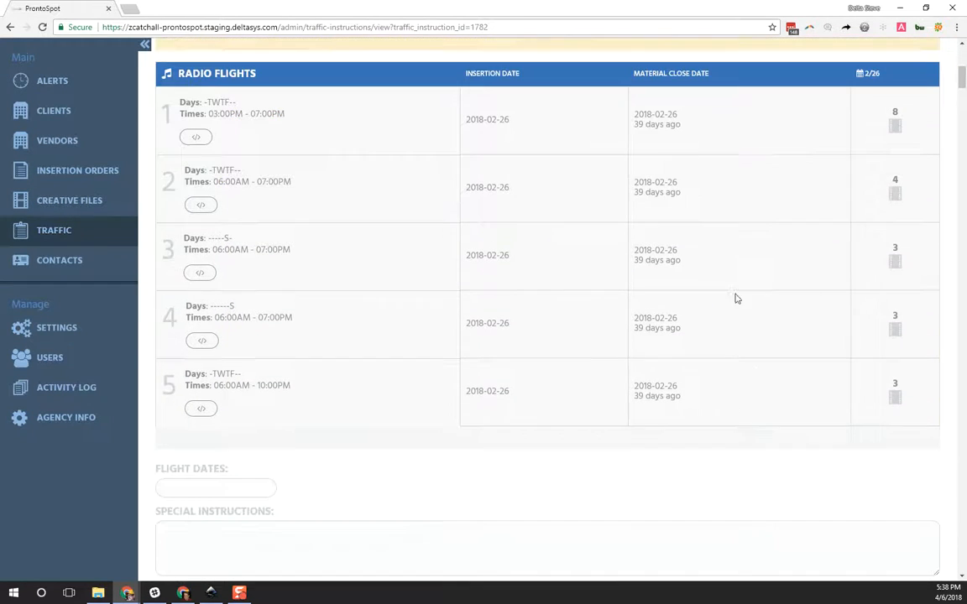
pyautogui.moveTo(703, 207); pyautogui.dragTo(660, 126)
pyautogui.click(728, 187)
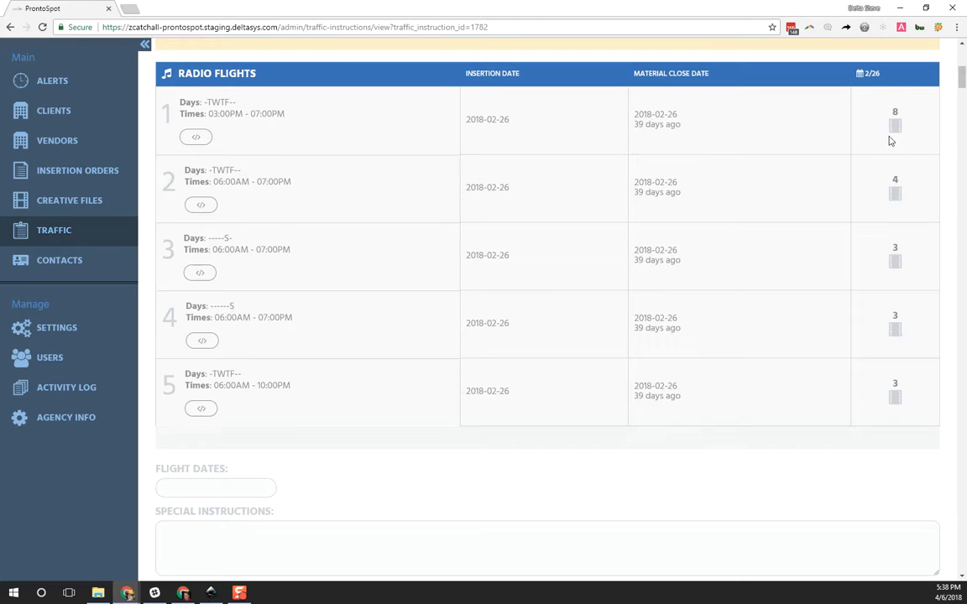
pyautogui.click(895, 197)
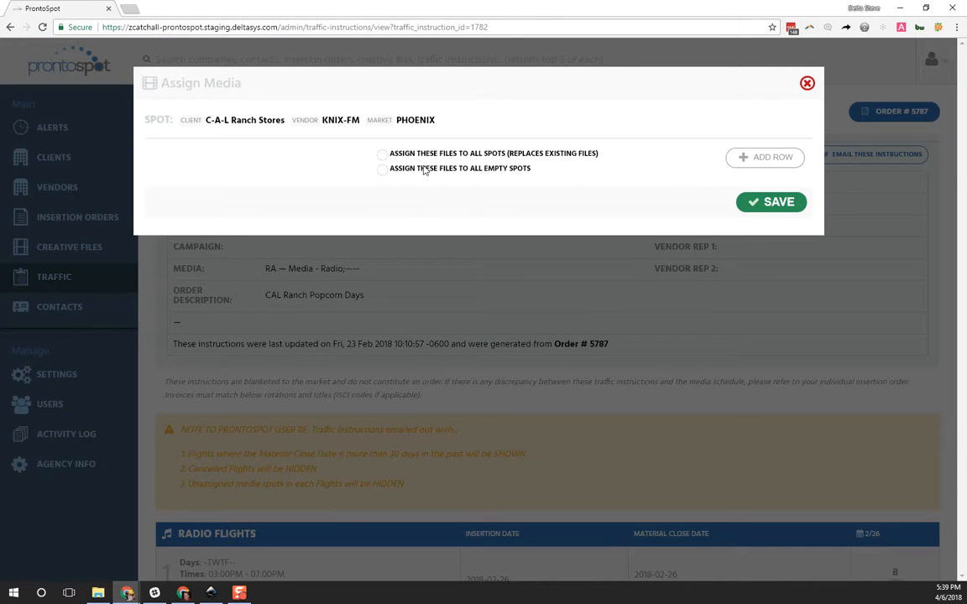
pyautogui.click(762, 162)
pyautogui.click(164, 160)
pyautogui.write('AM')
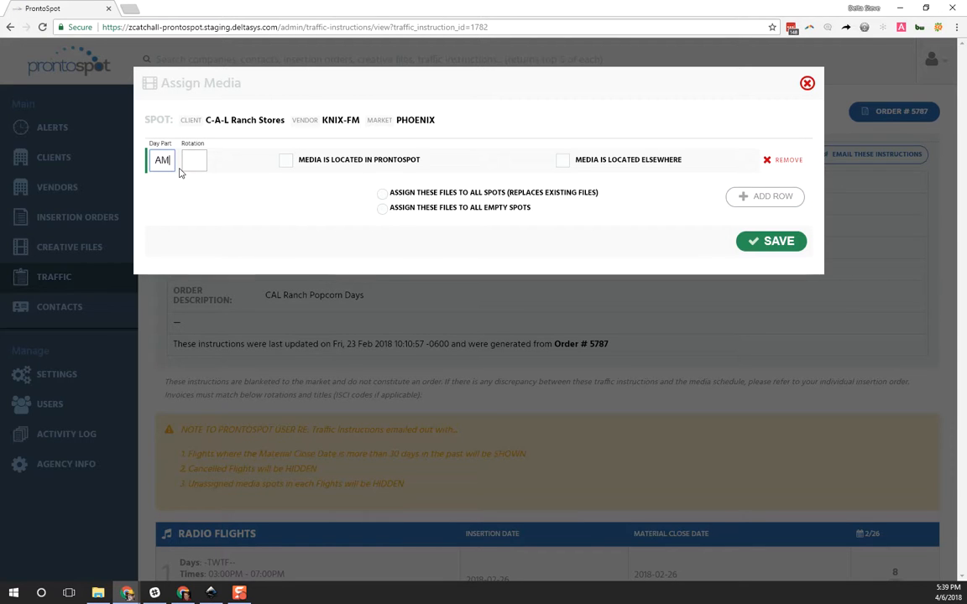
# Step: Try MidDay, ALL and NIGHT as alternative day part values in the new row
pyautogui.hotkey('ctrl', 'a')
pyautogui.write('MidDay')
pyautogui.hotkey('ctrl', 'a')
pyautogui.press('BackSpace')
pyautogui.write('23ga')
pyautogui.hotkey('ctrl', 'a')
pyautogui.press('BackSpace')
pyautogui.write('LLL')
pyautogui.hotkey('ctrl', 'a')
pyautogui.press('BackSpace')
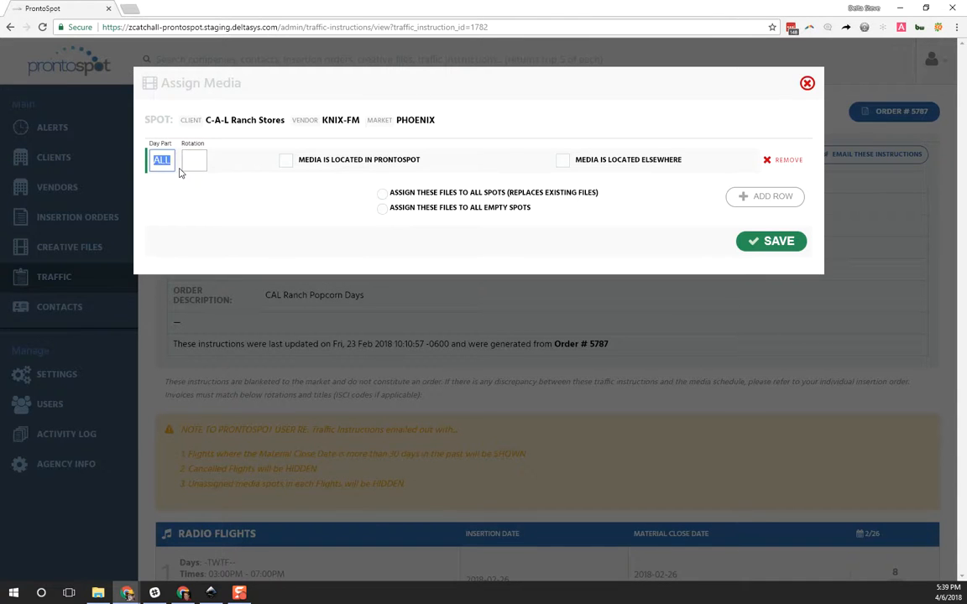
pyautogui.write('NIGHT')
# Step: Set the row's day part to AM and its rotation to 50
pyautogui.hotkey('ctrl', 'a')
pyautogui.write('AMAM')
pyautogui.press('Tab')
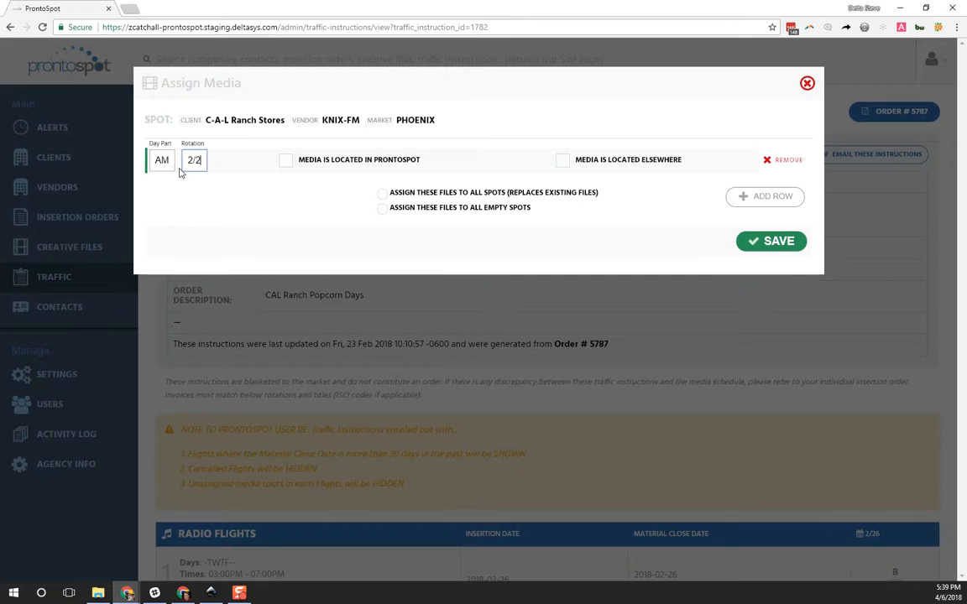
pyautogui.press('BackSpace')
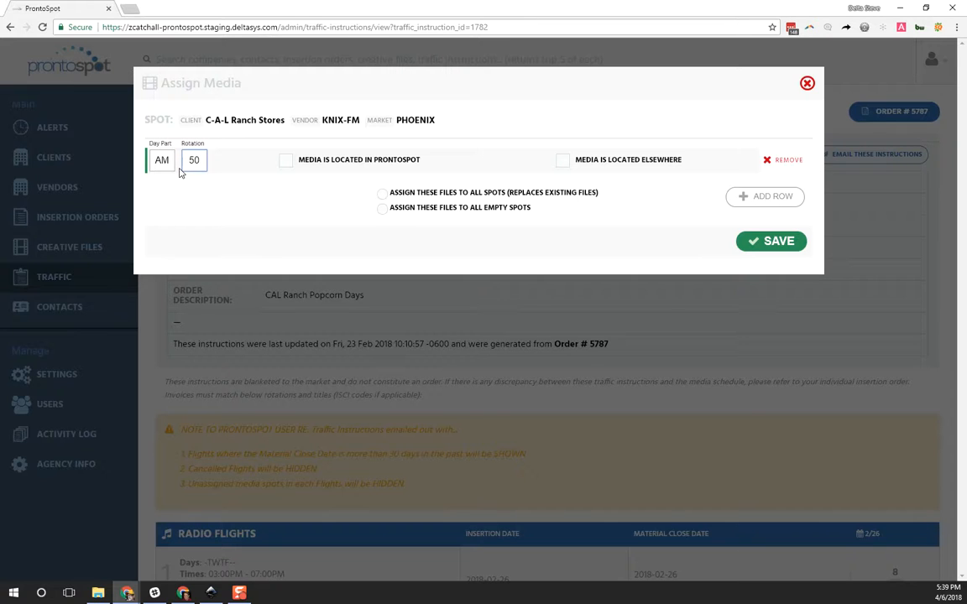
# Step: Mark the AM row's media as located in ProntoSpot and add FreeVector-Circuit-Tree-Vector.pdf, NPI_WL_Family_Corporate_ET_FINAL_PRINT.PDF and the 0.19MB 1802_SAE_CP_Ad MAR18-EDN-Clay.pdf
pyautogui.click(287, 163)
pyautogui.click(294, 180)
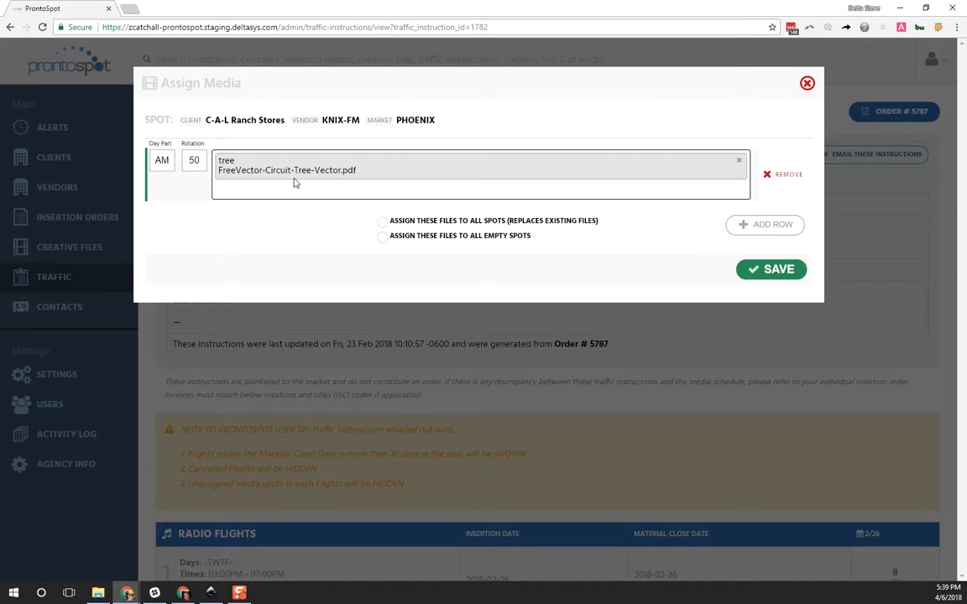
pyautogui.click(297, 187)
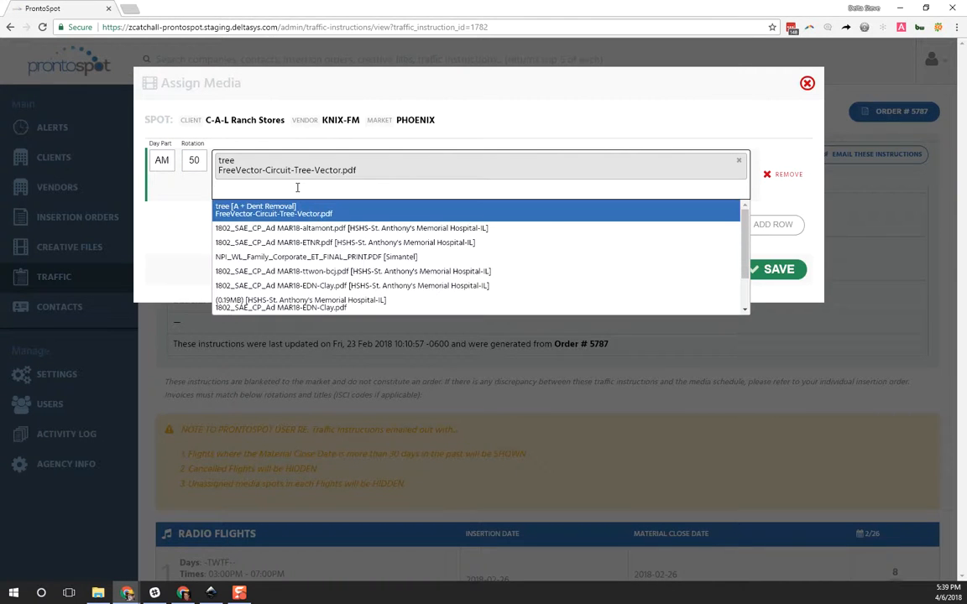
pyautogui.click(319, 257)
pyautogui.click(347, 211)
pyautogui.scroll(-1, 403, 285)
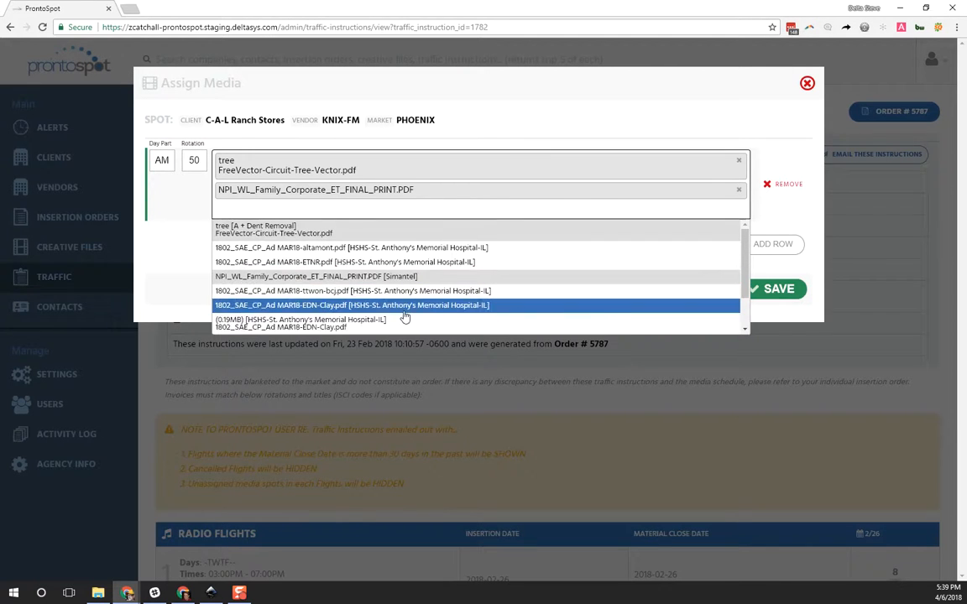
pyautogui.click(390, 312)
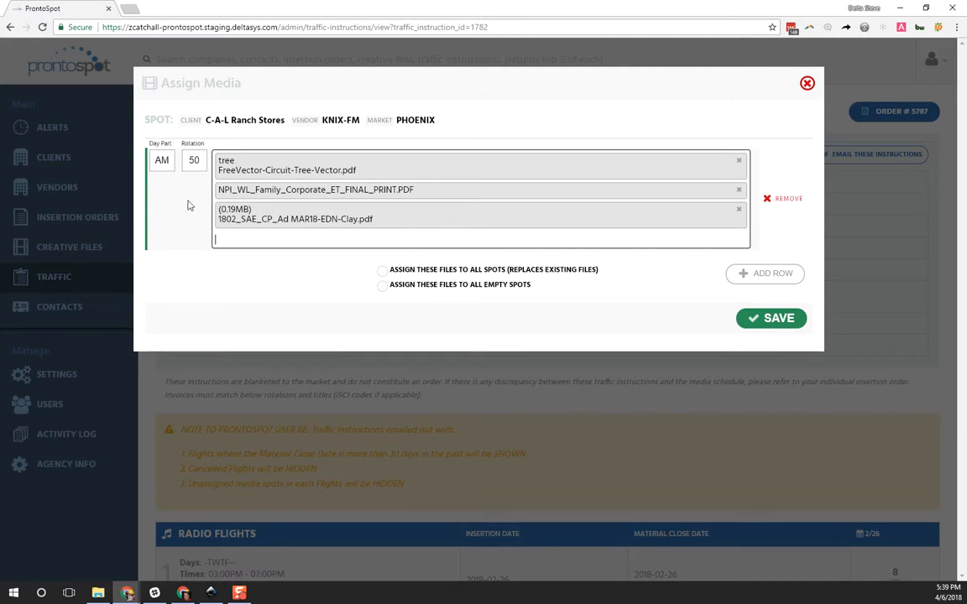
# Step: Add a second media row with day part PM and rotation 50
pyautogui.click(762, 274)
pyautogui.click(164, 278)
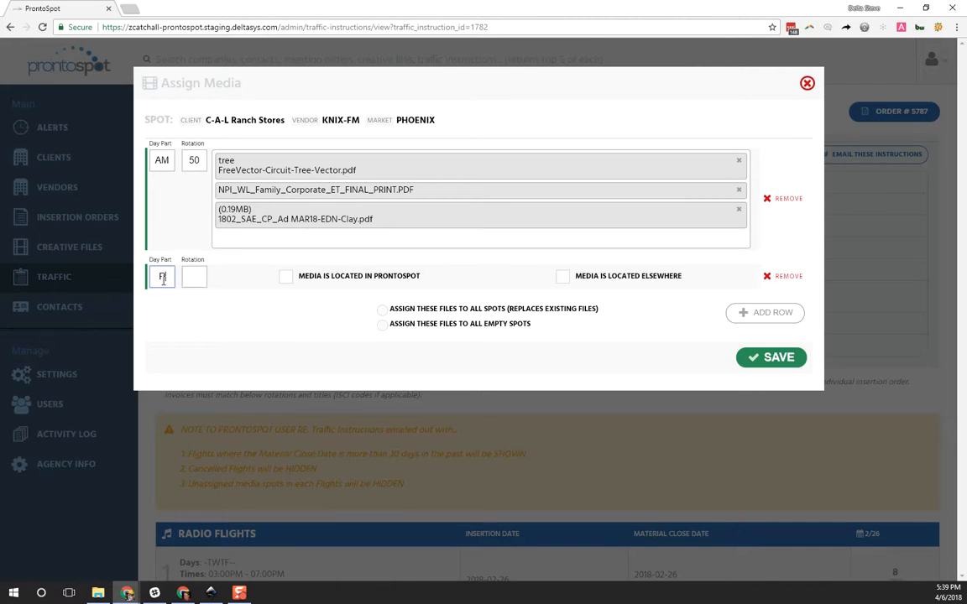
pyautogui.write('AM')
pyautogui.press('Tab')
pyautogui.doubleClick(163, 280)
pyautogui.write('PM')
pyautogui.press('Tab')
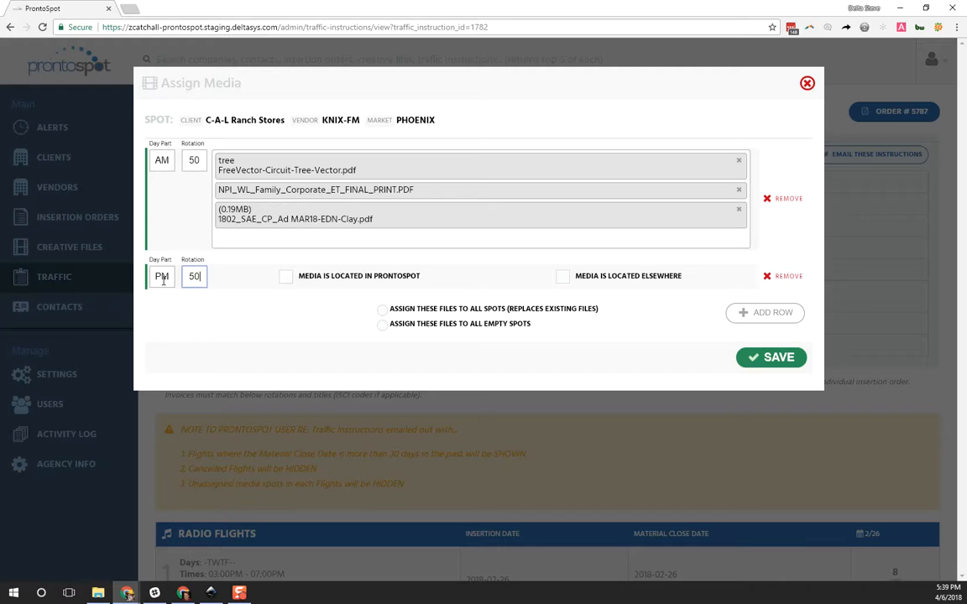
# Step: Mark the PM row's media as located elsewhere and enter the note "download files from dropbox.com/asfasfgasgasg"
pyautogui.click(562, 276)
pyautogui.click(295, 272)
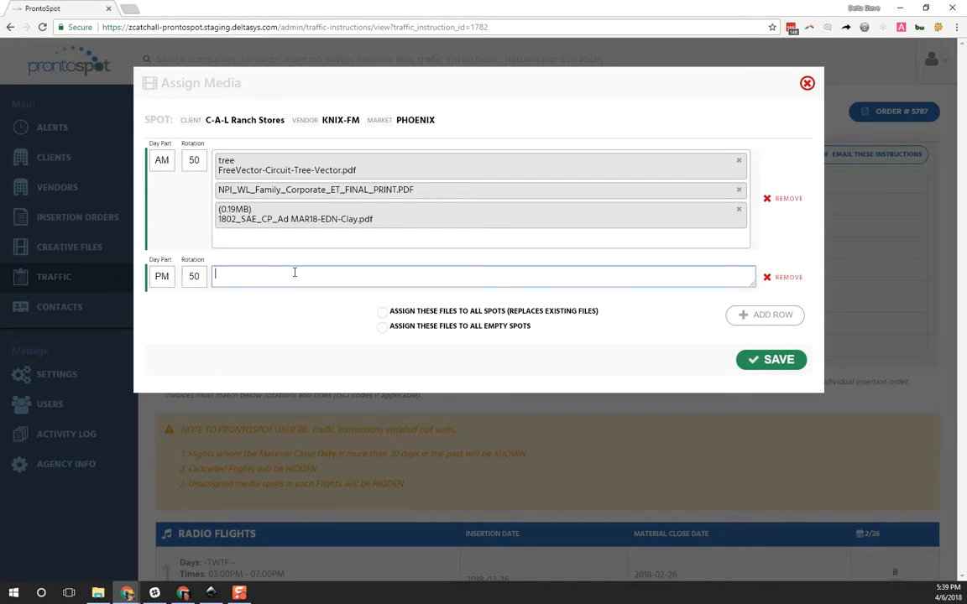
pyautogui.write('dwonl')
pyautogui.press('BackSpace')
pyautogui.press('BackSpace')
pyautogui.press('BackSpace')
pyautogui.write('ownload files from drops')
pyautogui.press('BackSpace')
pyautogui.write('xo')
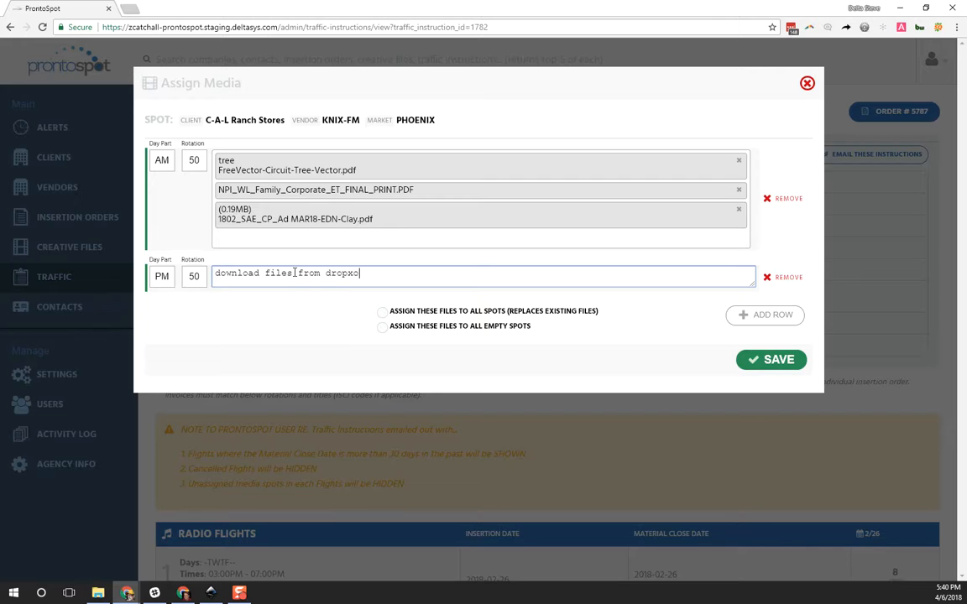
pyautogui.press('BackSpace')
pyautogui.press('BackSpace')
pyautogui.write('box.com/asfasfgasgasg')
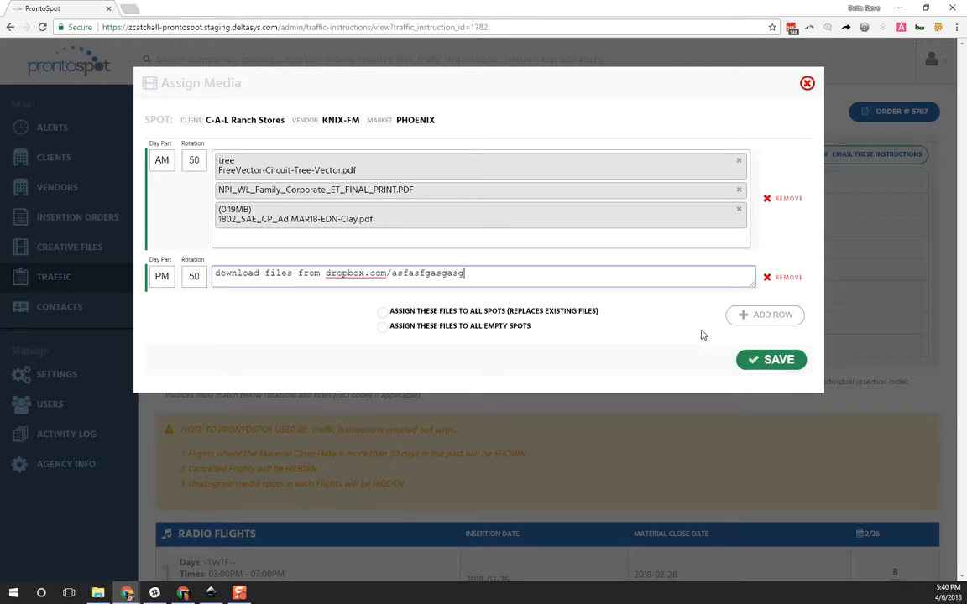
# Step: Save flight 2's media assignment and check the radio flights for the assigned group
pyautogui.click(764, 360)
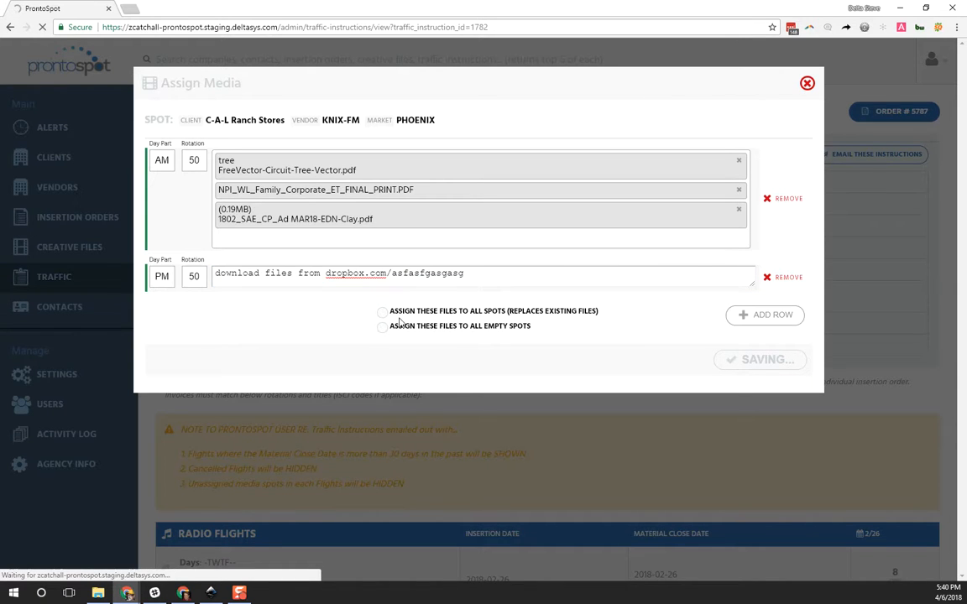
pyautogui.scroll(-3, 805, 400)
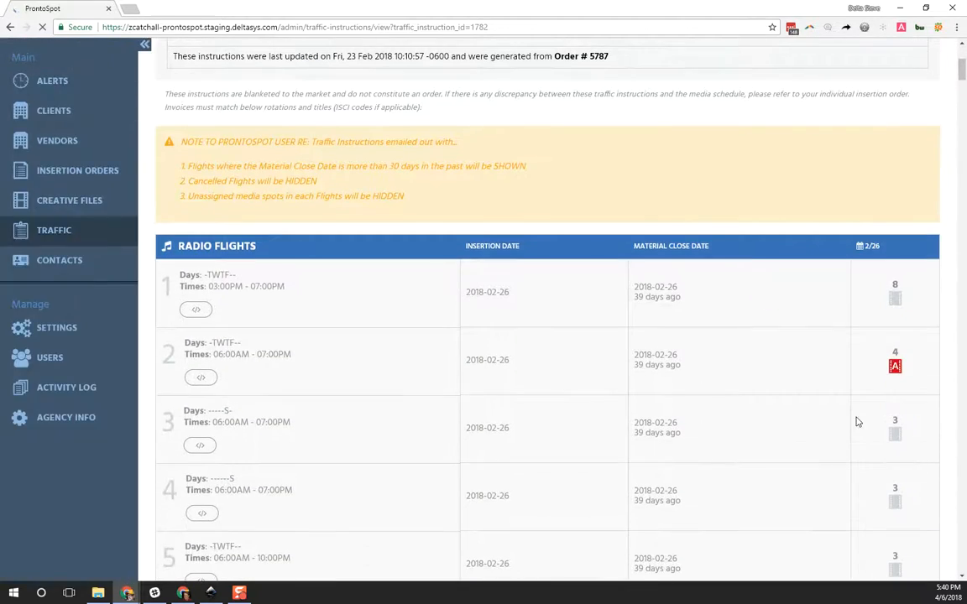
pyautogui.scroll(-3, 865, 421)
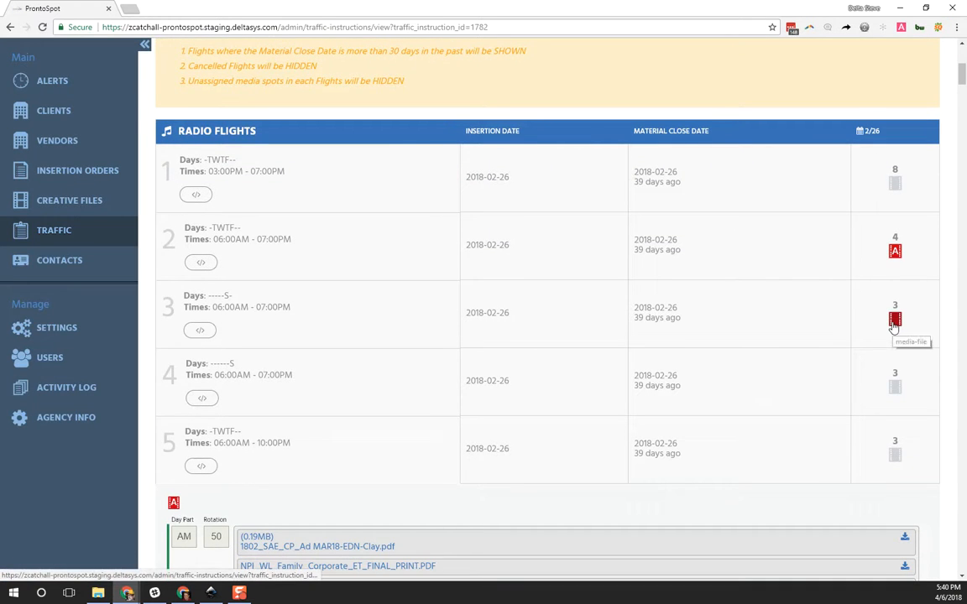
pyautogui.click(895, 321)
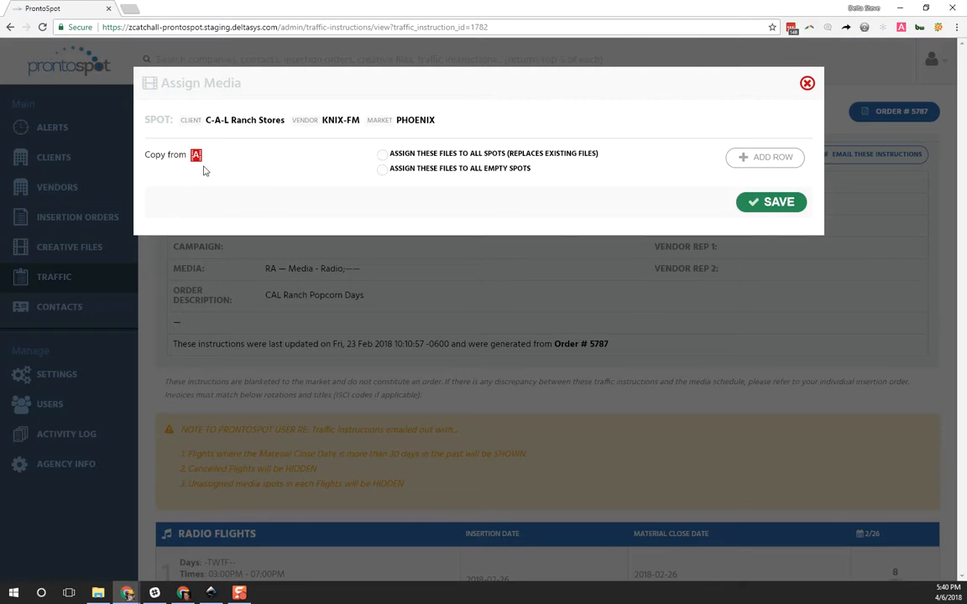
pyautogui.click(807, 83)
pyautogui.scroll(-10, 921, 490)
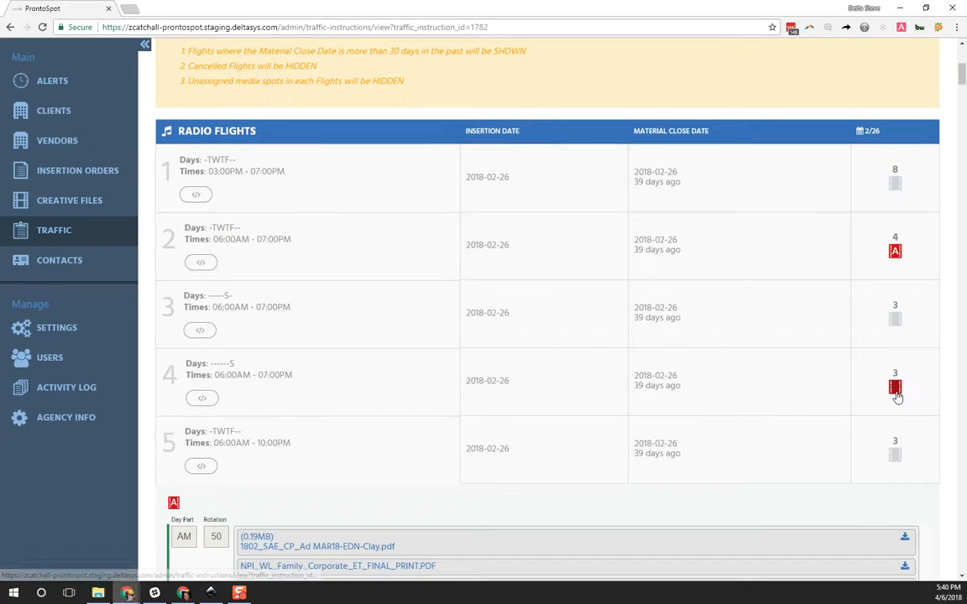
# Step: Copy media group A to the 2/26 spot of radio flight 4 and save the assignment
pyautogui.click(895, 388)
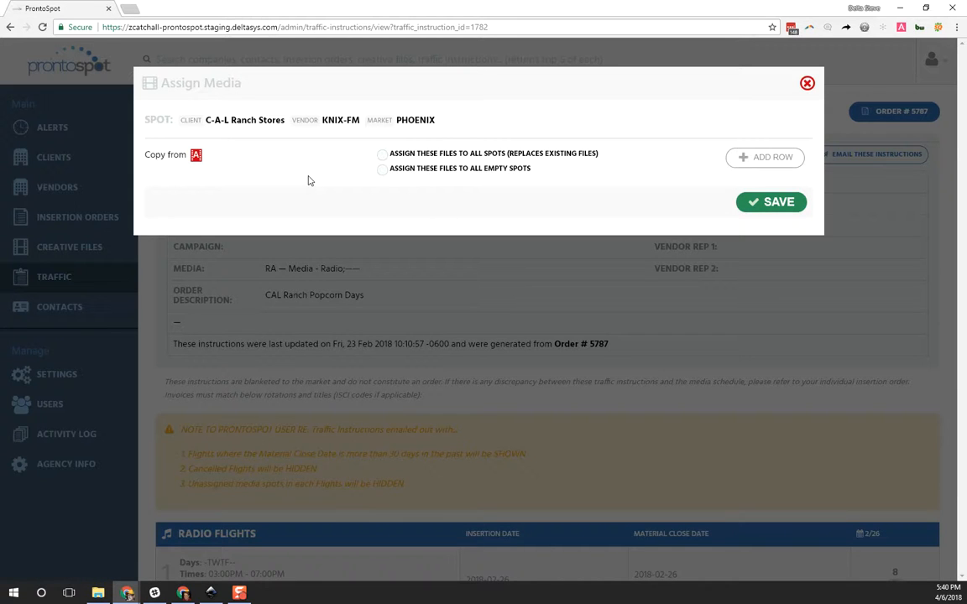
pyautogui.click(198, 157)
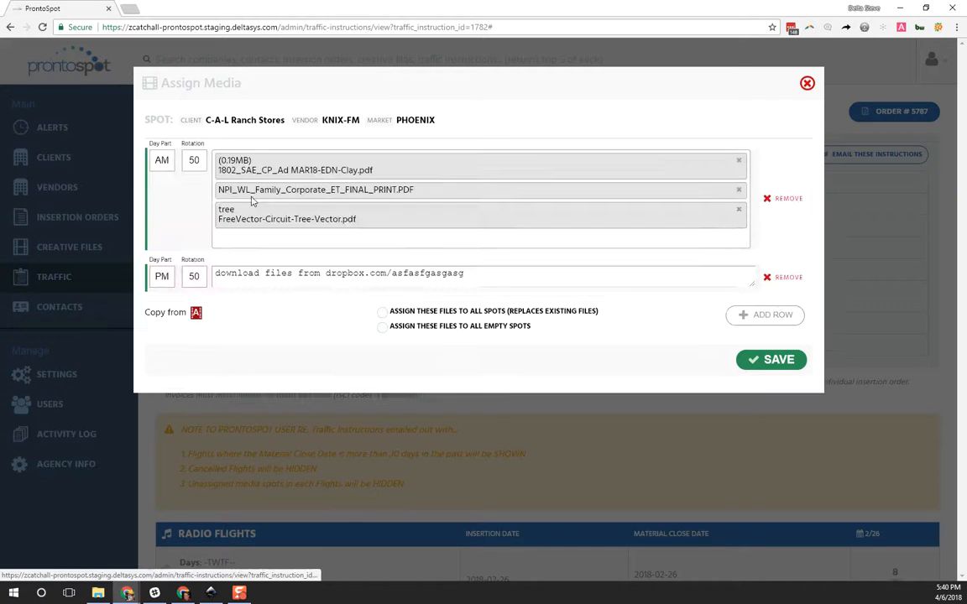
pyautogui.click(770, 359)
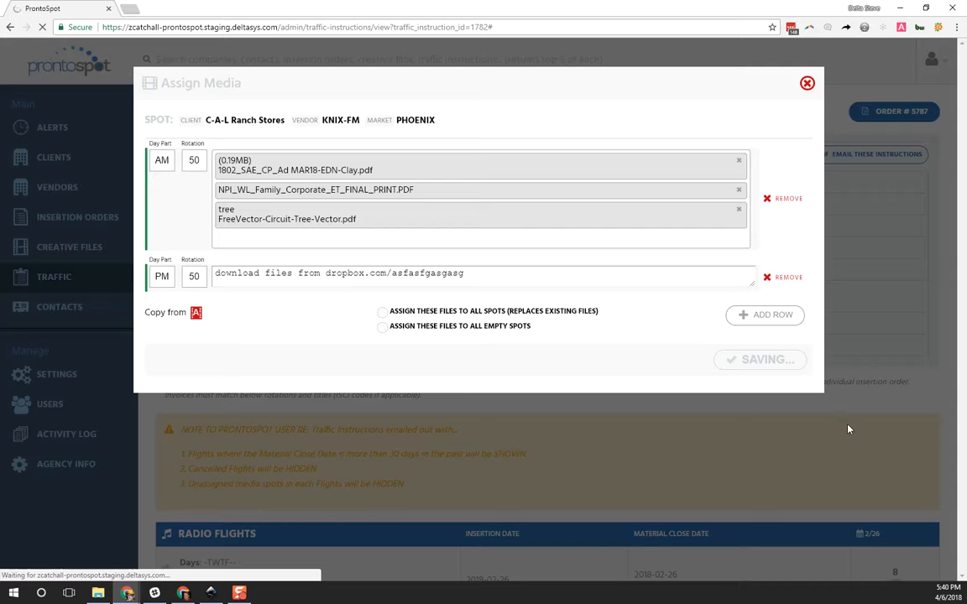
pyautogui.scroll(-4, 846, 427)
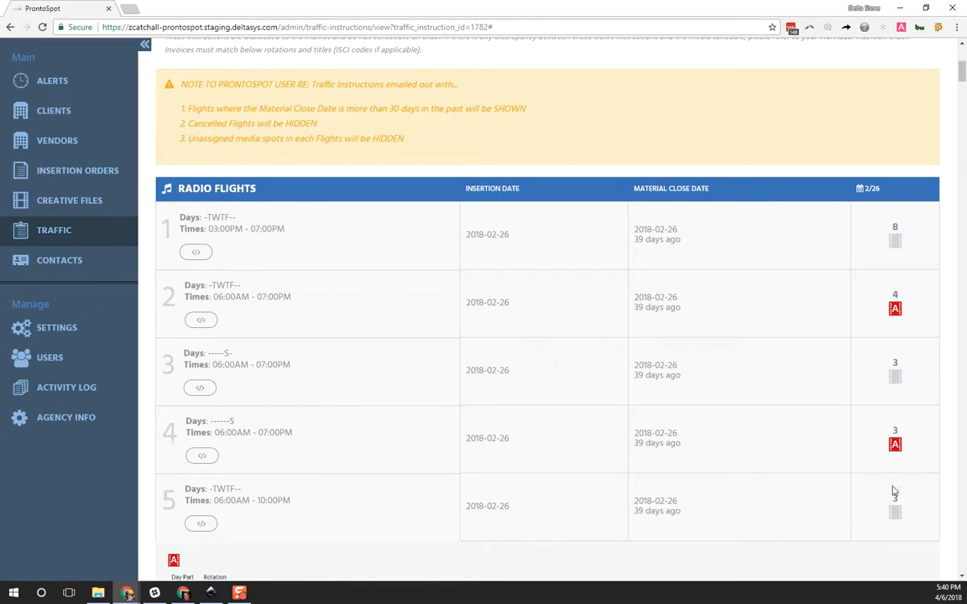
# Step: Assign radio flight 4's media files to all empty spots and save
pyautogui.click(895, 444)
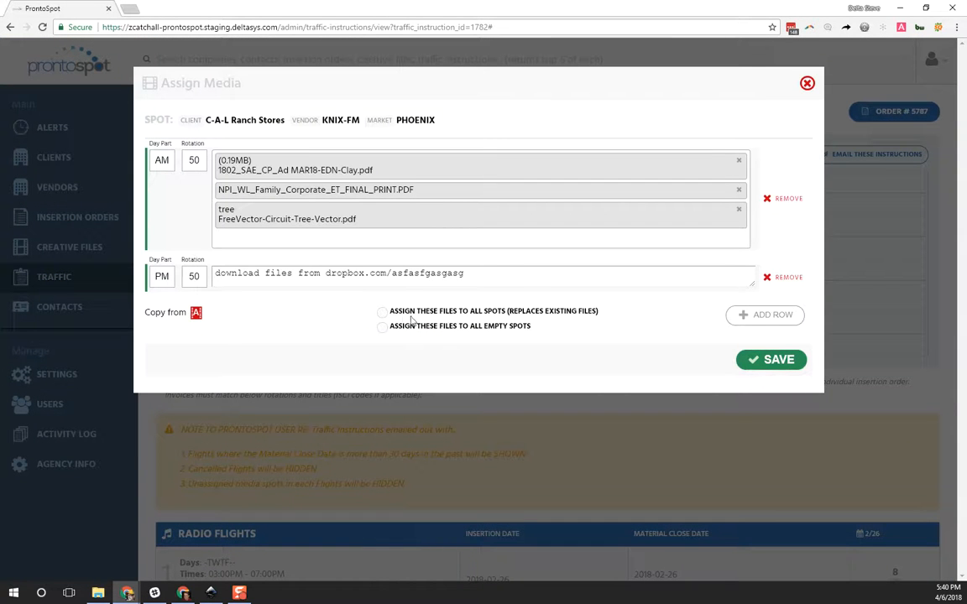
pyautogui.click(385, 330)
pyautogui.click(742, 360)
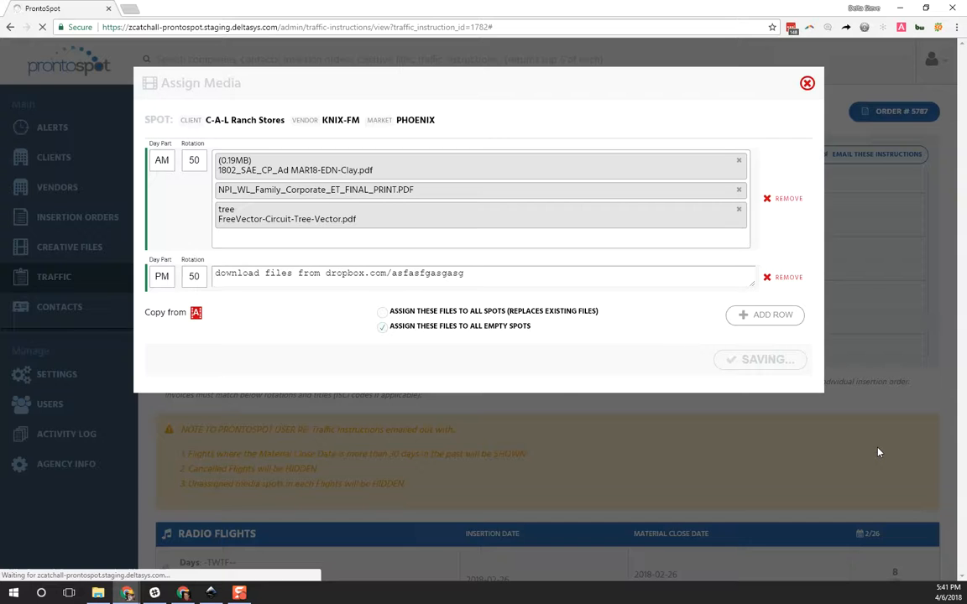
pyautogui.scroll(-5, 877, 453)
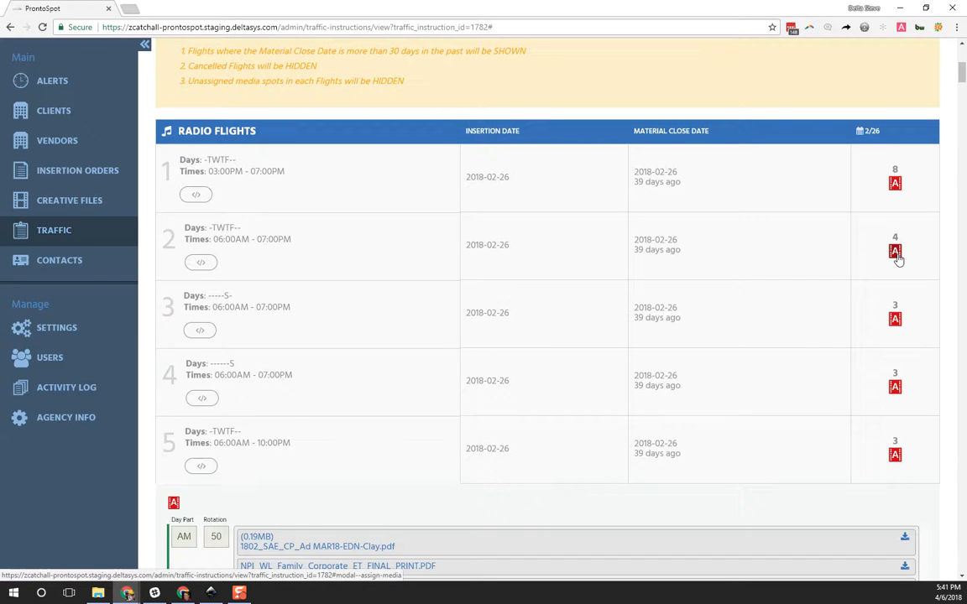
# Step: Remove the PM row and NPI_WL_Family_Corporate_ET_FINAL_PRINT.PDF from radio flight 2's media assignment
pyautogui.click(895, 251)
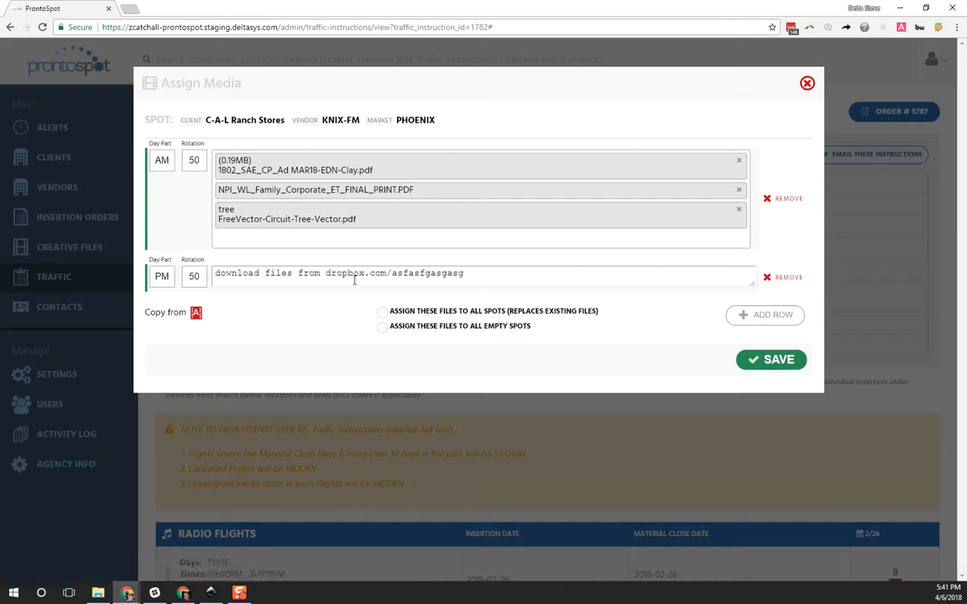
pyautogui.click(781, 278)
pyautogui.click(739, 193)
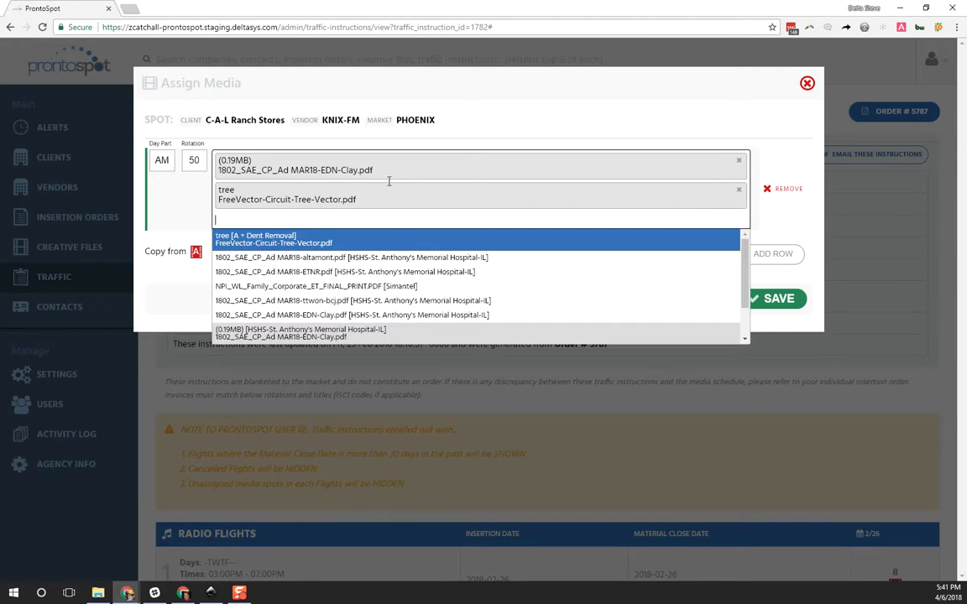
# Step: Set the AM row's rotation to 100 and save flight 2's media assignment
pyautogui.click(187, 158)
pyautogui.write('100')
pyautogui.click(771, 299)
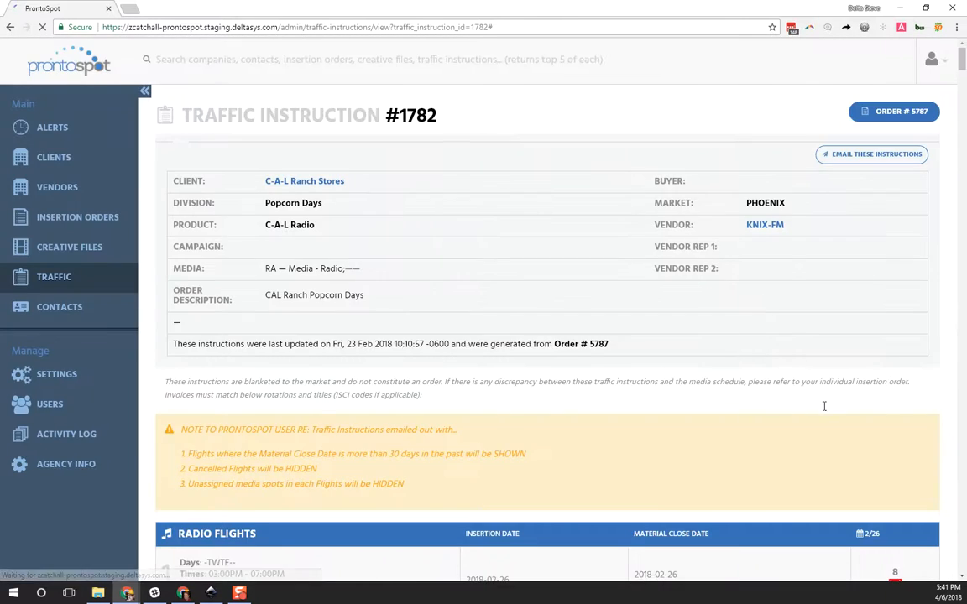
# Step: Compare the day parts, rotations and files listed under media groups A and B below the radio flights
pyautogui.scroll(-4, 823, 403)
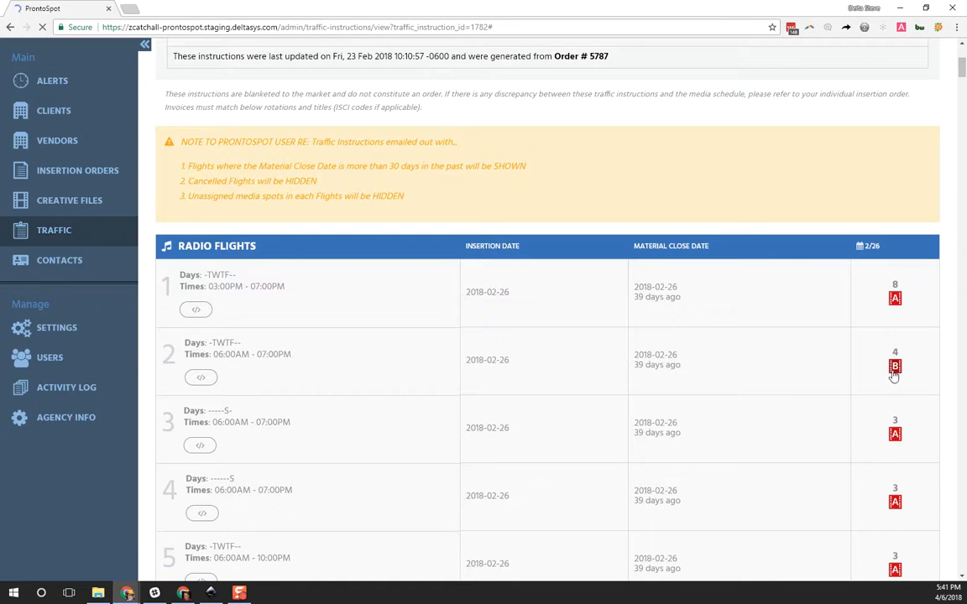
pyautogui.scroll(-3, 604, 412)
pyautogui.scroll(-2, 587, 414)
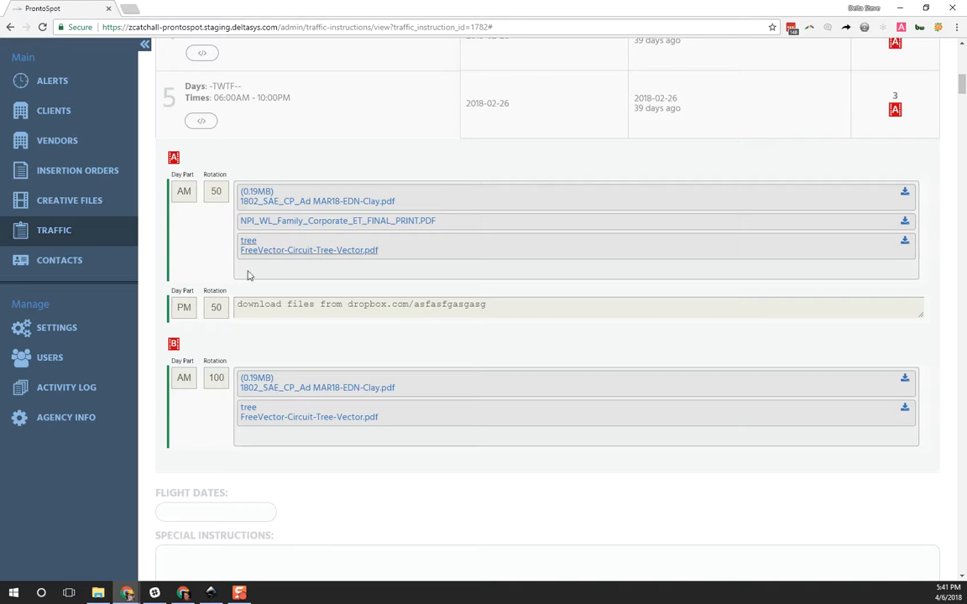
# Step: Remove the AM and PM rows from radio flight 5's media assignment and save it empty
pyautogui.scroll(4, 587, 361)
pyautogui.scroll(4, 608, 376)
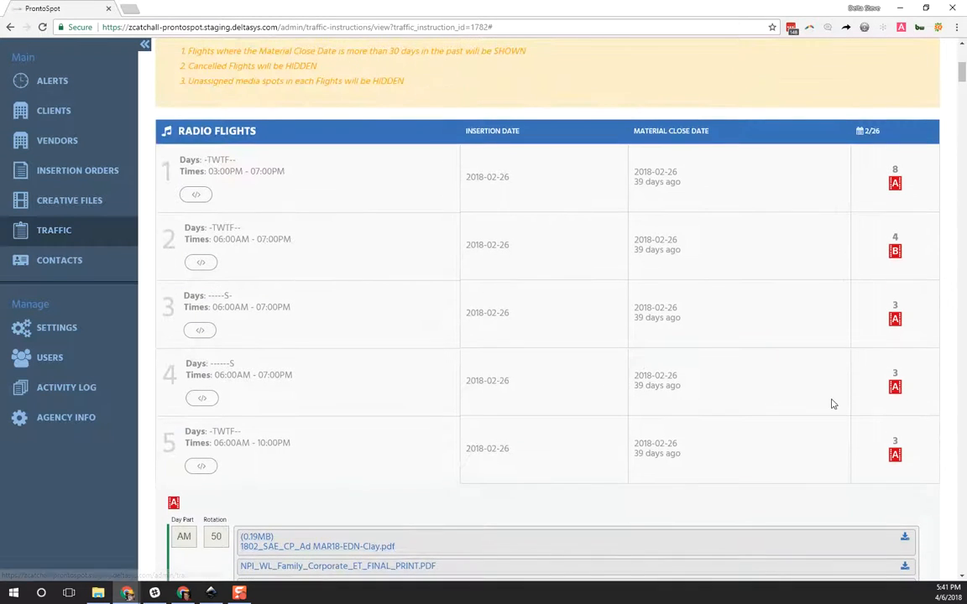
pyautogui.click(895, 455)
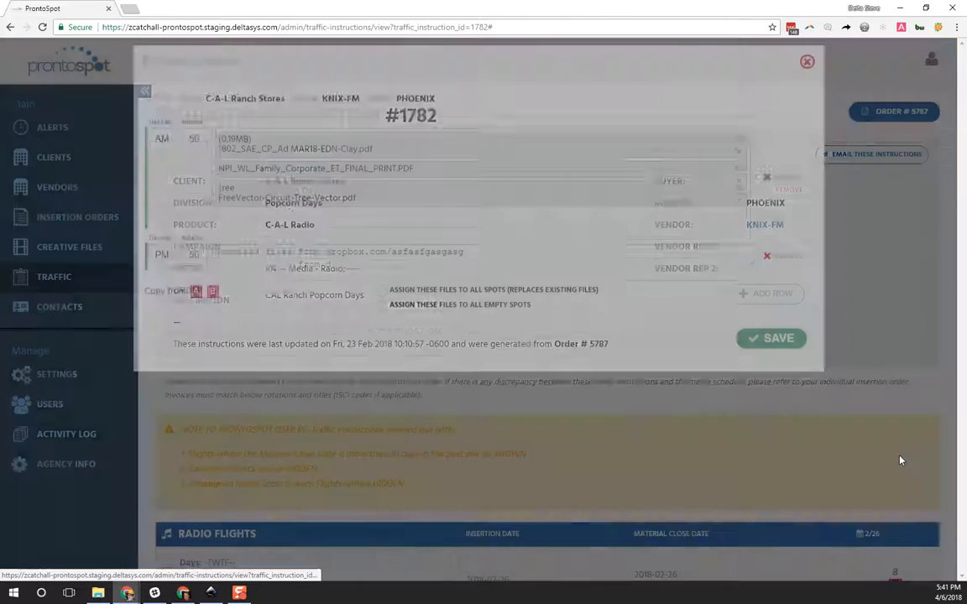
pyautogui.click(769, 198)
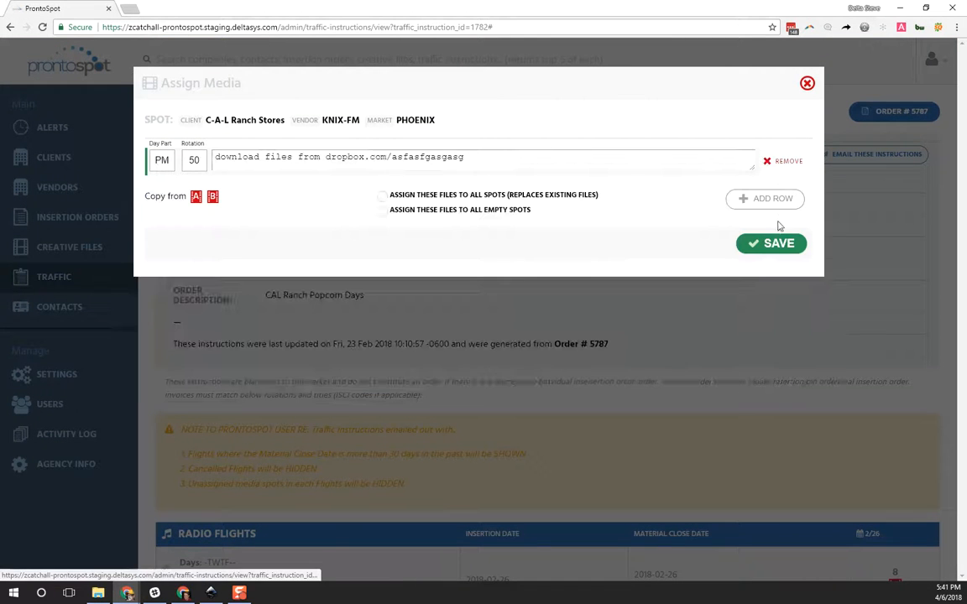
pyautogui.click(778, 161)
pyautogui.click(773, 204)
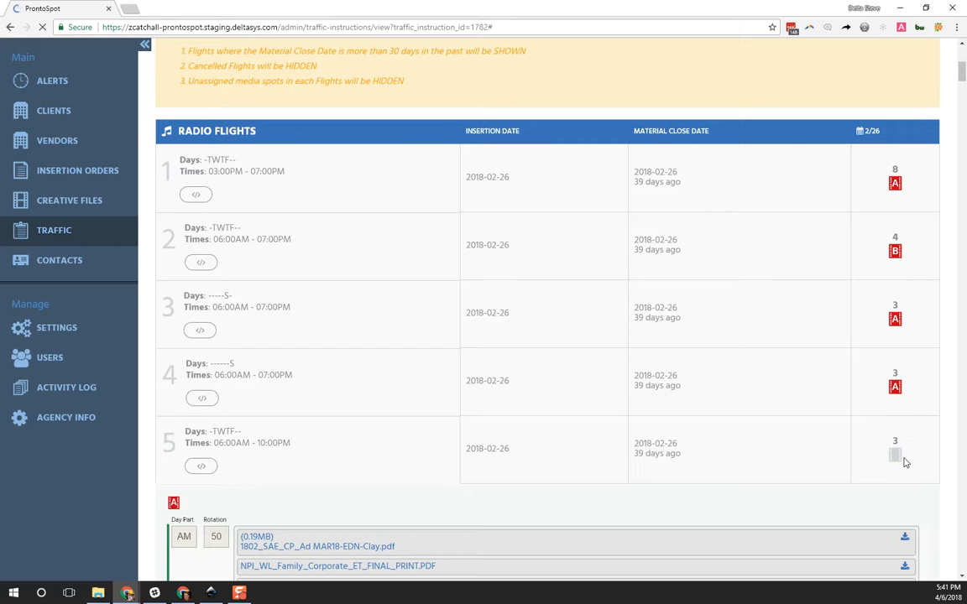
# Step: Copy media group B's files into radio flight 4's media assignment
pyautogui.click(895, 387)
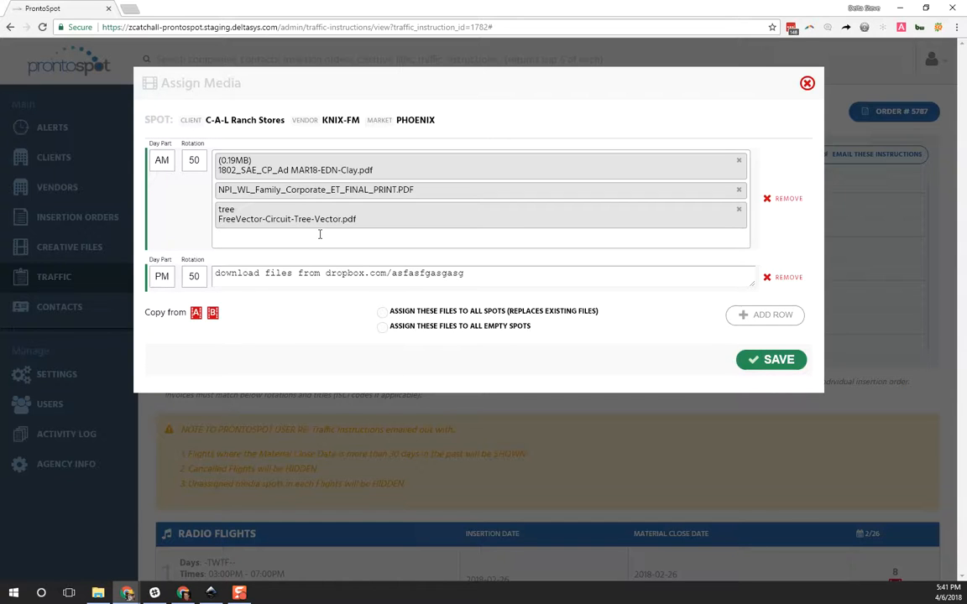
pyautogui.click(213, 315)
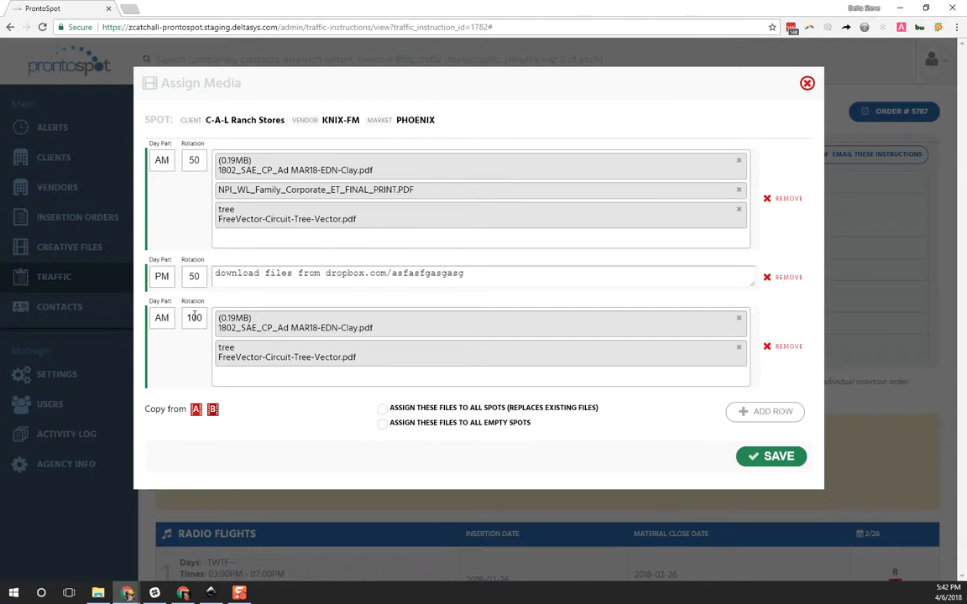
# Step: Set the rotation of all three rows to 33 and save the files to all spots, replacing existing ones
pyautogui.doubleClick(195, 162)
pyautogui.doubleClick(193, 274)
pyautogui.write('333')
pyautogui.doubleClick(193, 272)
pyautogui.write('33')
pyautogui.doubleClick(194, 318)
pyautogui.write('33')
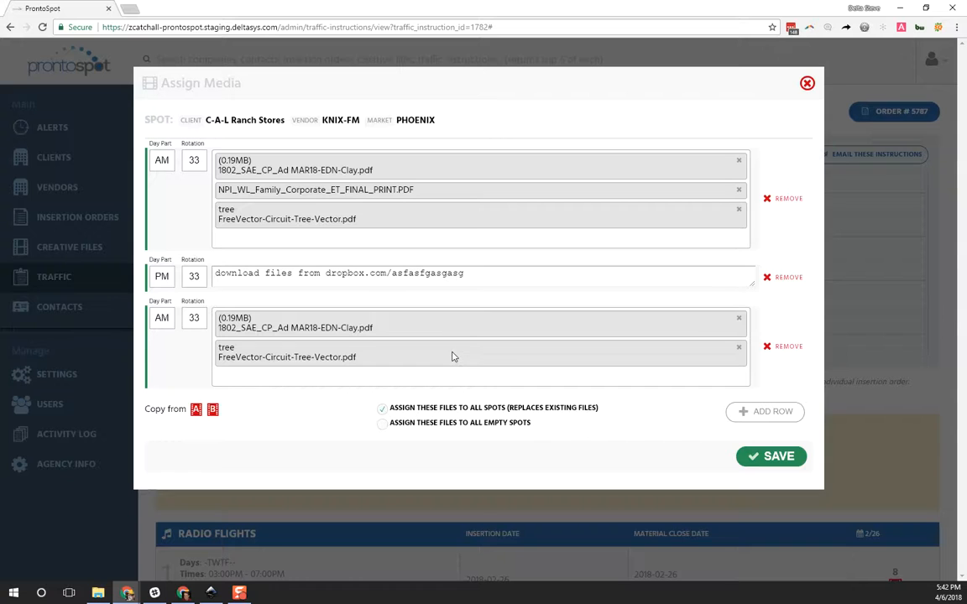
pyautogui.click(768, 458)
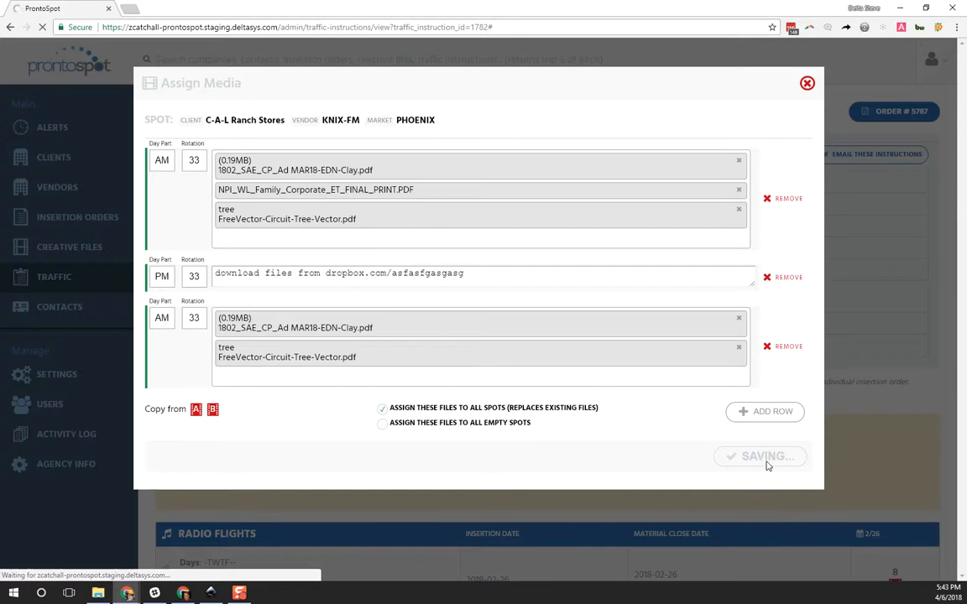
# Step: Examine the media group letters of all five radio flights and the day parts, rotations and files listed below them
pyautogui.scroll(-3, 811, 410)
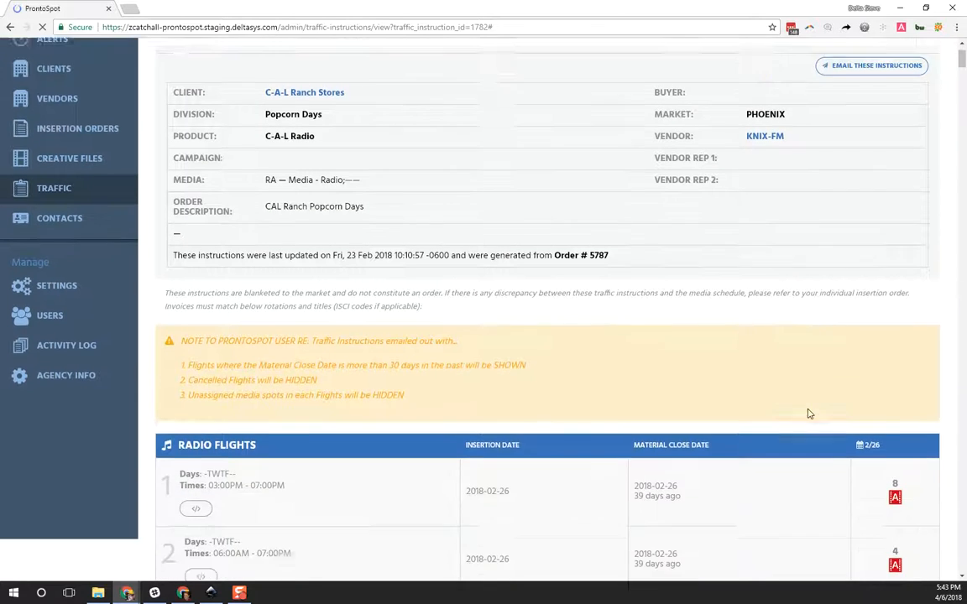
pyautogui.scroll(-2, 811, 408)
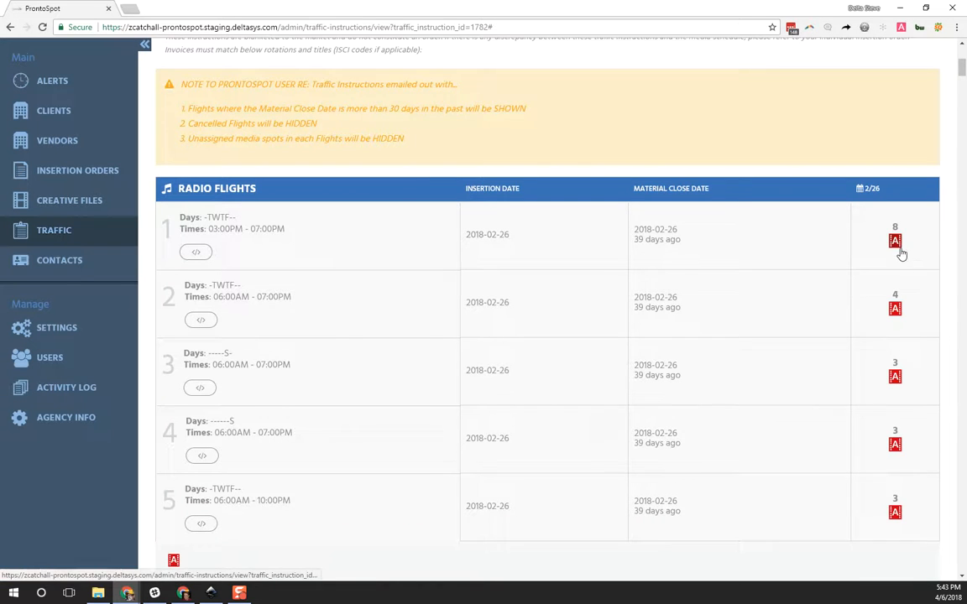
pyautogui.scroll(-4, 903, 256)
pyautogui.scroll(2, 903, 258)
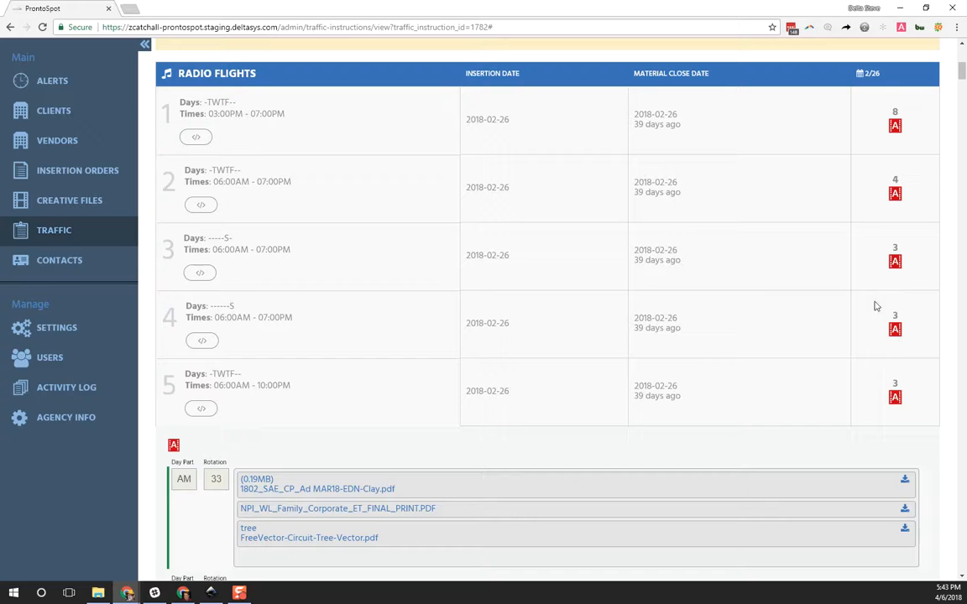
pyautogui.scroll(-3, 664, 427)
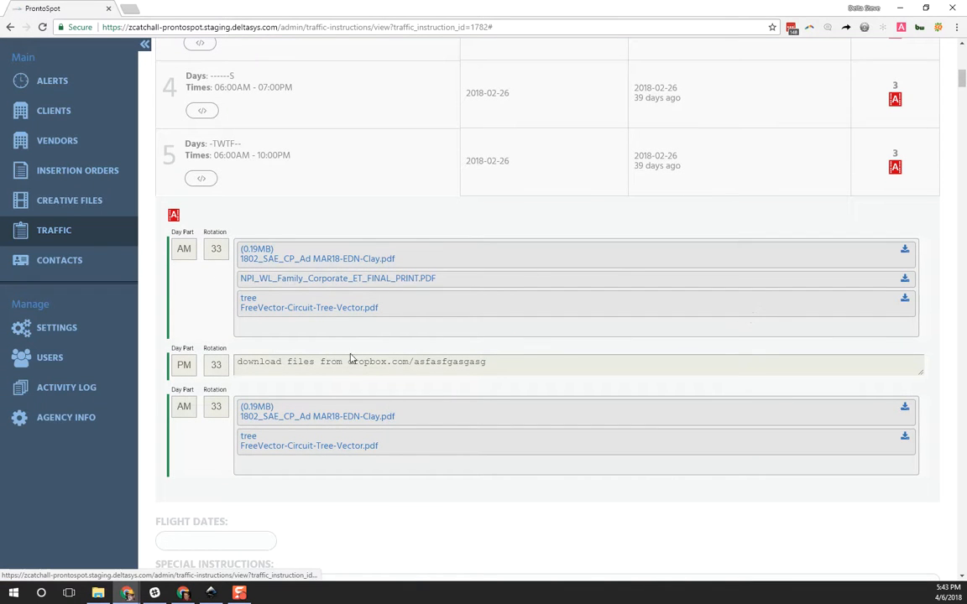
pyautogui.scroll(2, 721, 283)
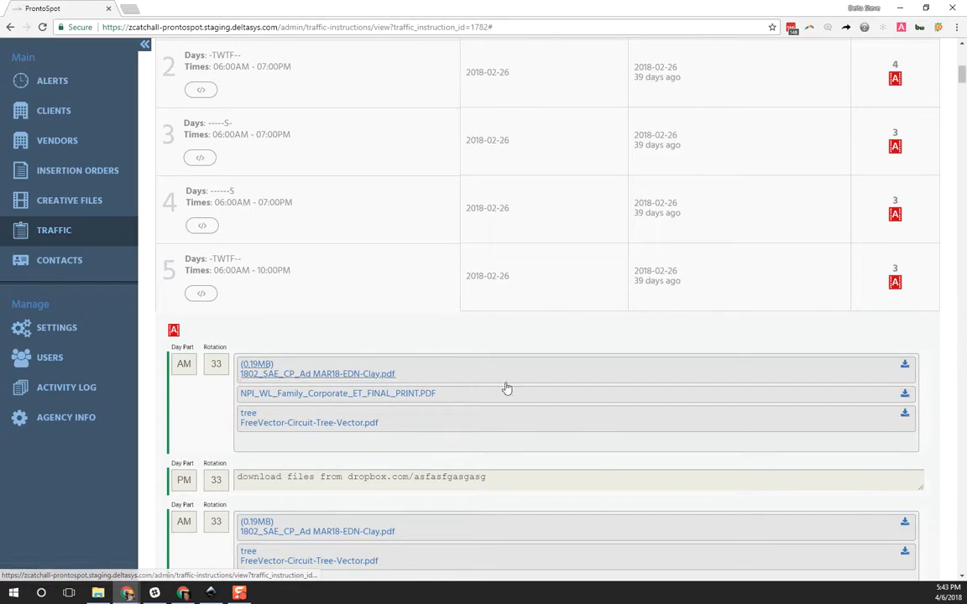
pyautogui.scroll(2, 736, 284)
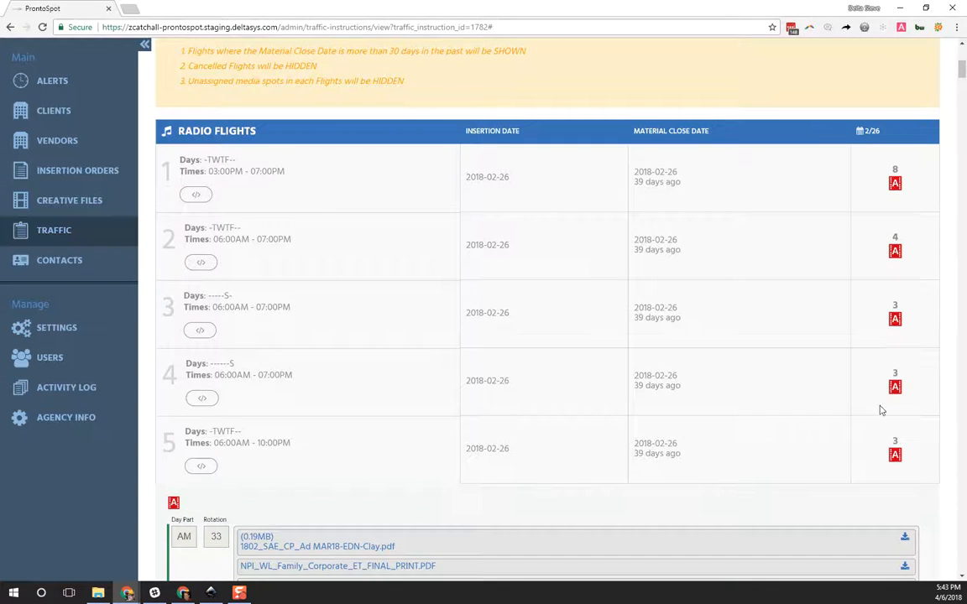
pyautogui.scroll(-2, 743, 411)
pyautogui.scroll(-2, 349, 436)
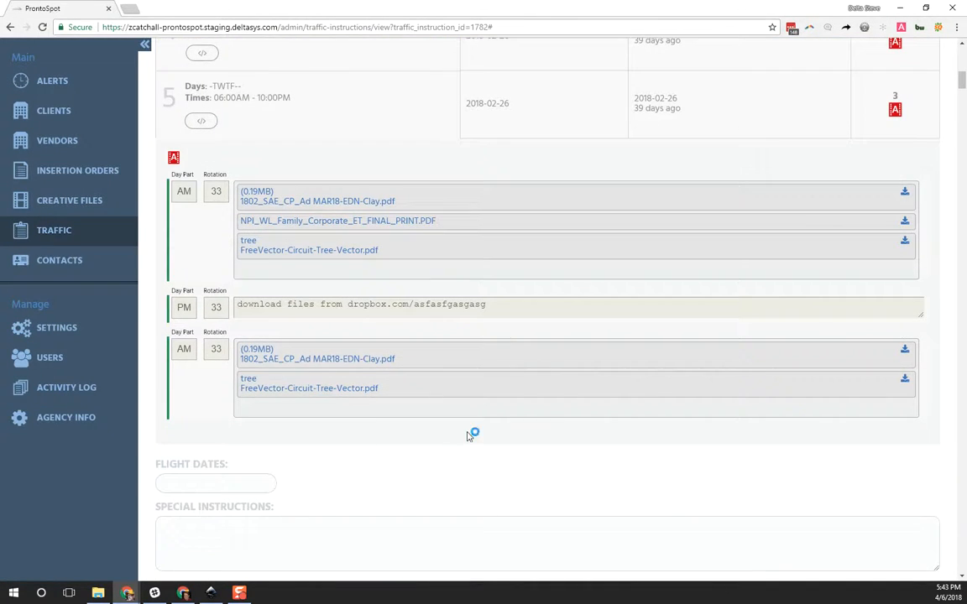
pyautogui.scroll(2, 742, 264)
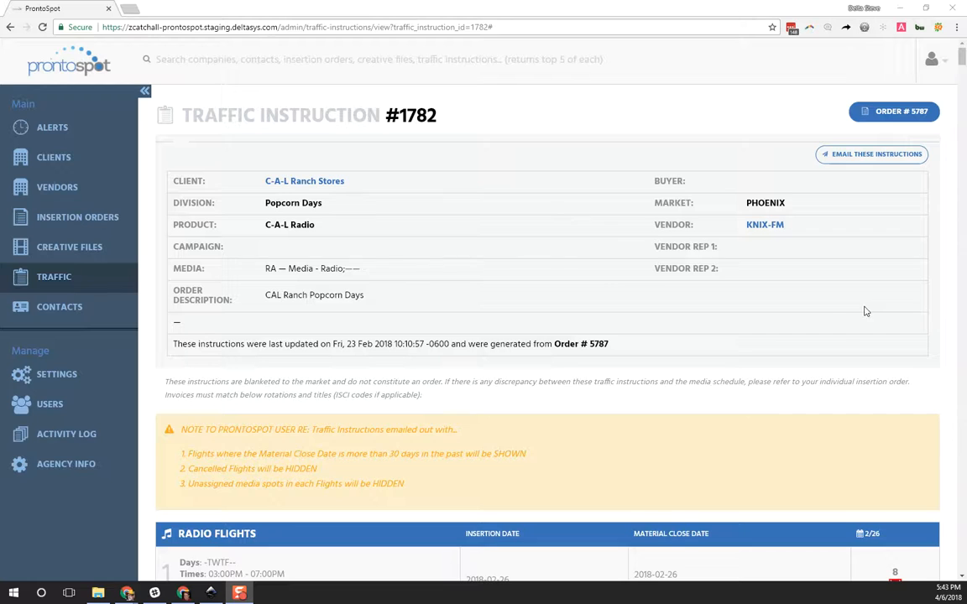
# Step: Remove all three rows from radio flight 3's media assignment and save the empty assignment to all spots, replacing existing files
pyautogui.scroll(-2, 839, 310)
pyautogui.scroll(-3, 831, 335)
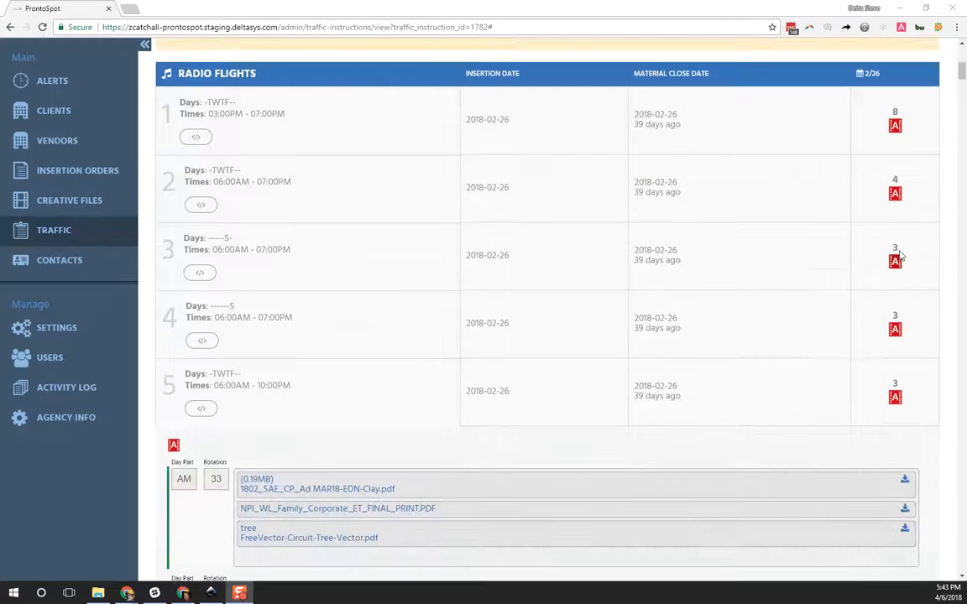
pyautogui.click(895, 261)
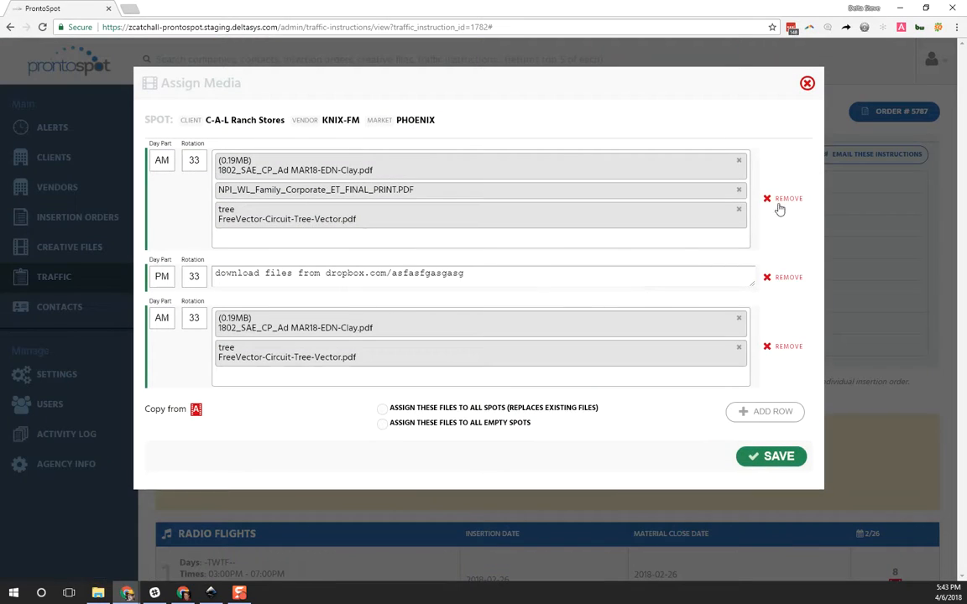
pyautogui.click(783, 201)
pyautogui.click(785, 229)
pyautogui.click(782, 161)
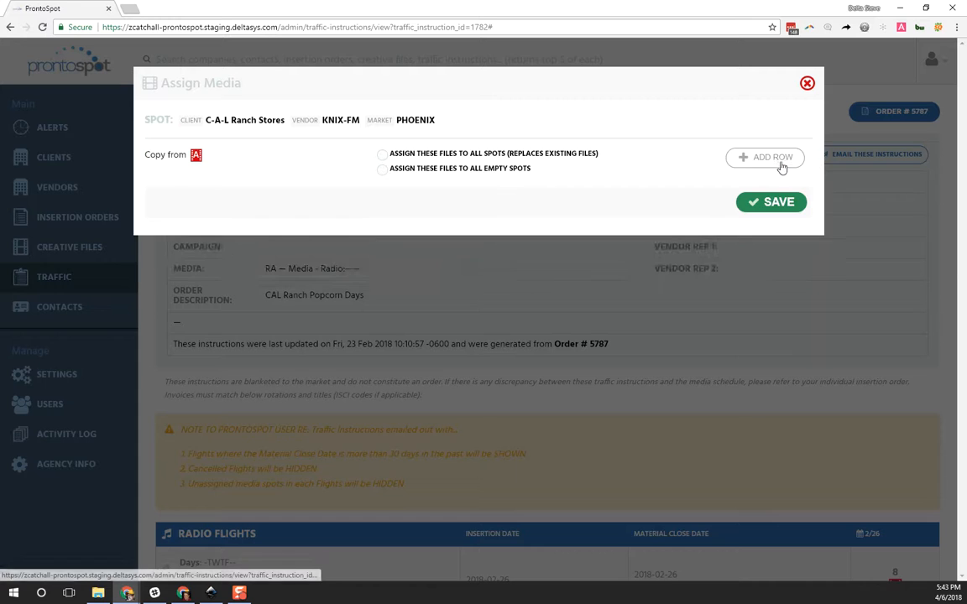
pyautogui.click(443, 158)
pyautogui.click(762, 206)
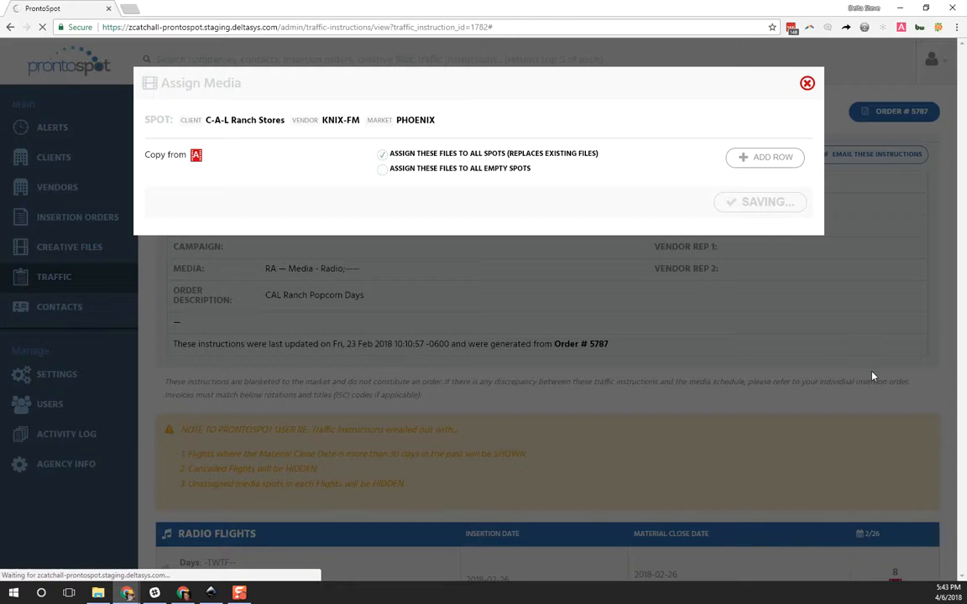
# Step: In an empty spot's media assignment, target all spots and add an AM row with rotation ALL using media located in ProntoSpot
pyautogui.scroll(-5, 873, 351)
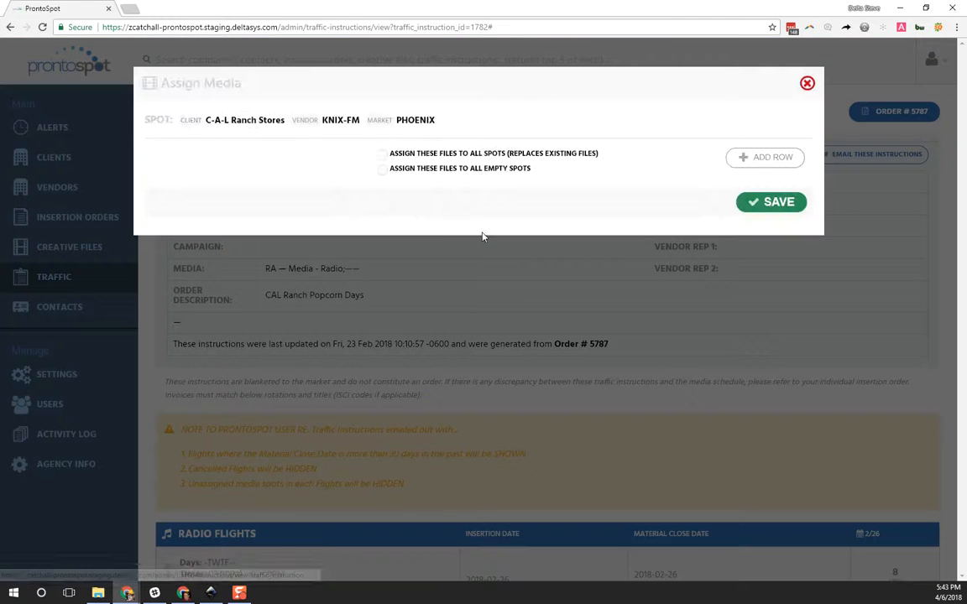
pyautogui.click(382, 154)
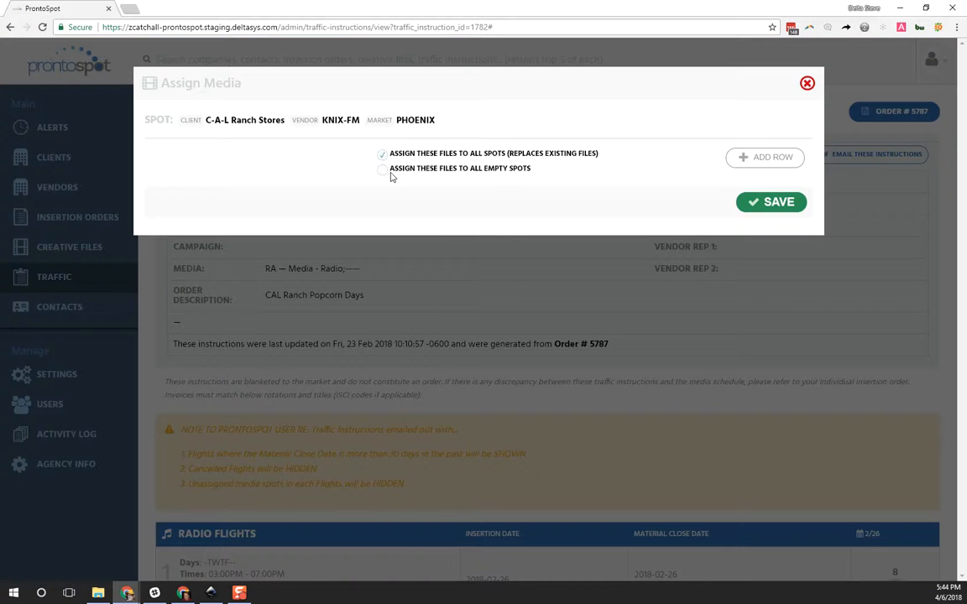
pyautogui.click(762, 159)
pyautogui.click(167, 166)
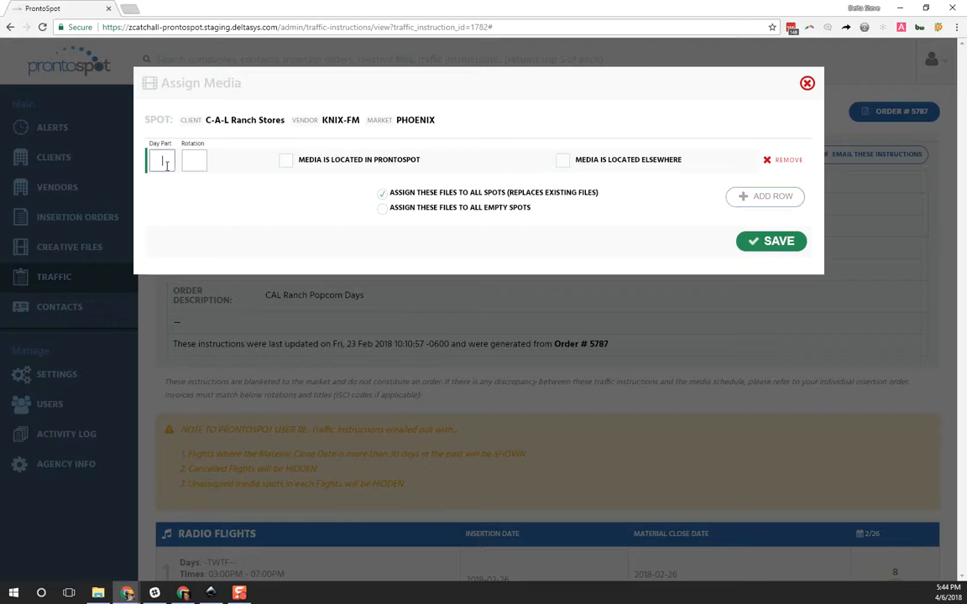
pyautogui.write('AM')
pyautogui.press('Tab')
pyautogui.write('ALL')
pyautogui.click(284, 161)
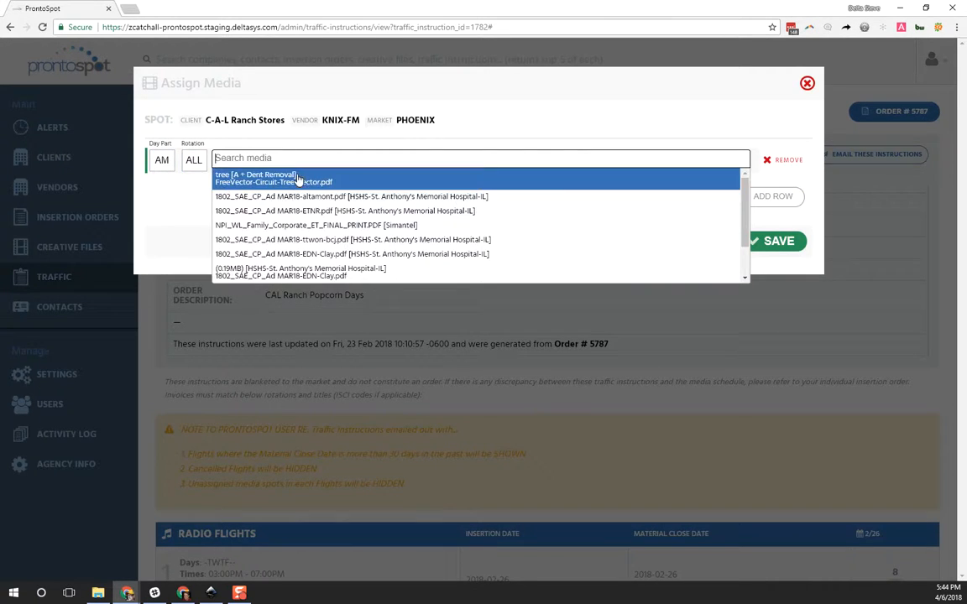
# Step: Add the MAR18-ETNR, NPI_WL_Family_Corporate_ET_FINAL_PRINT, (0.19MB) MAR18-EDN-Clay and MAR18-ttwon-bcj files to the AM row
pyautogui.click(285, 210)
pyautogui.click(300, 188)
pyautogui.click(291, 246)
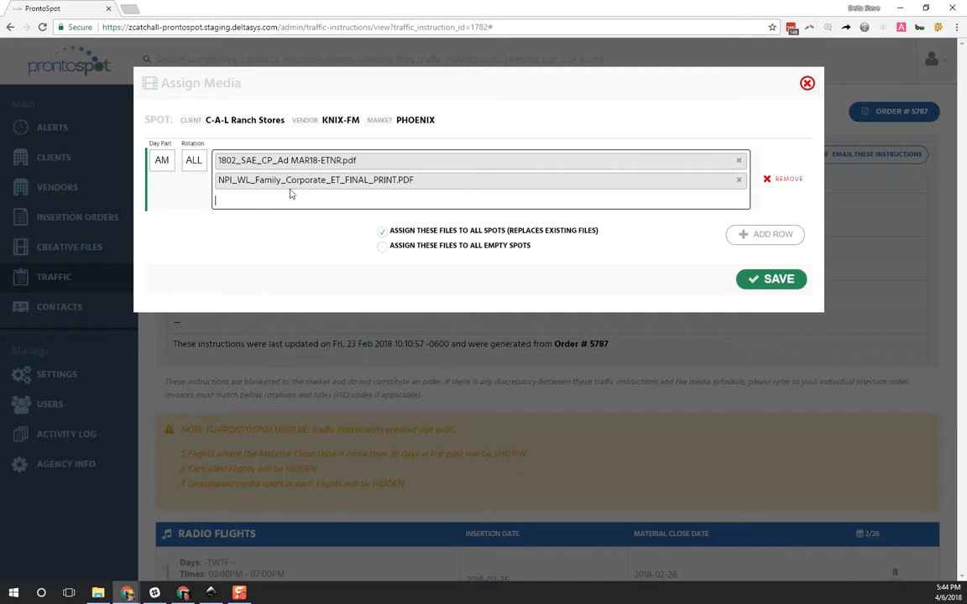
pyautogui.click(291, 194)
pyautogui.click(335, 312)
pyautogui.click(293, 224)
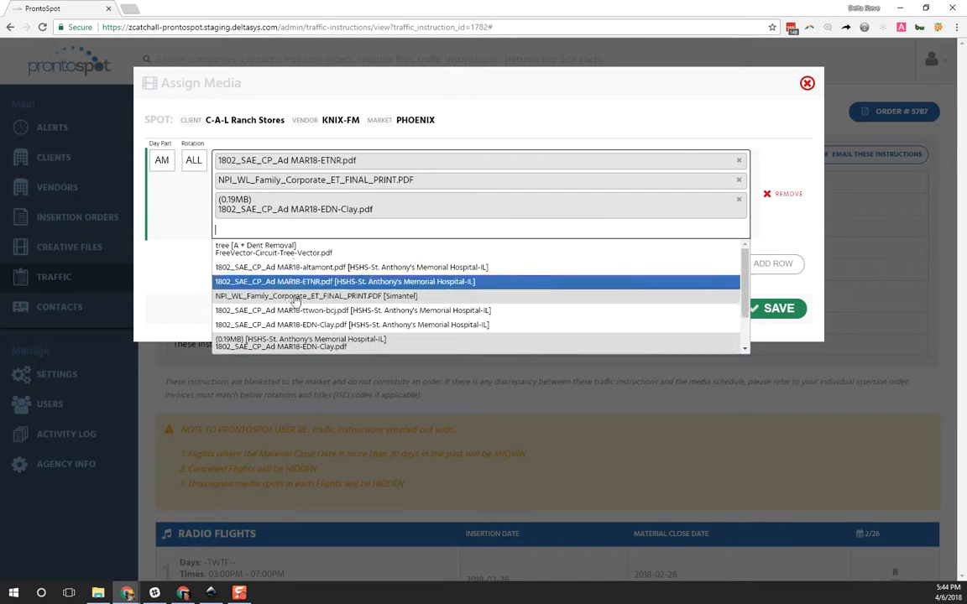
pyautogui.click(296, 310)
pyautogui.click(293, 247)
pyautogui.click(512, 343)
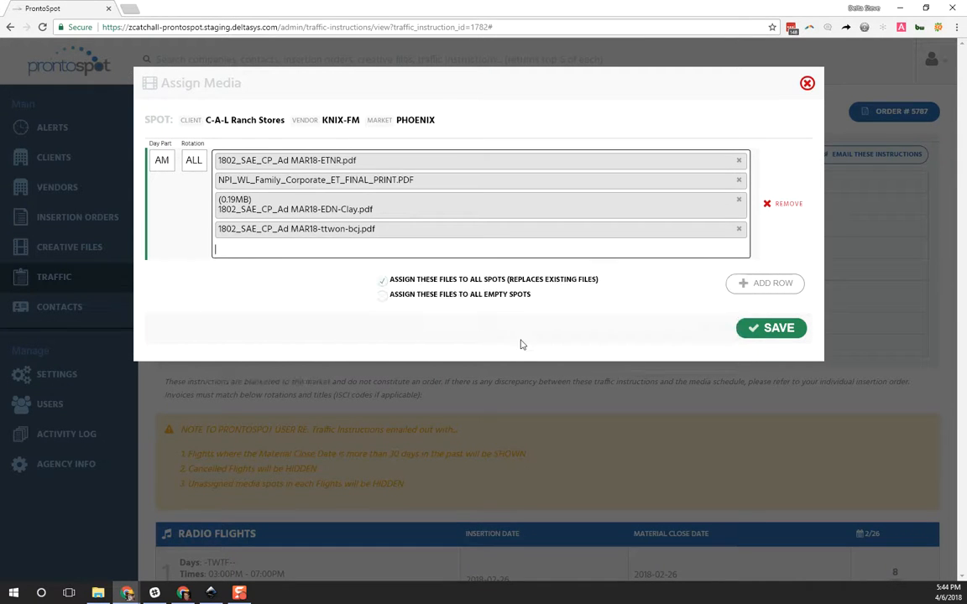
# Step: Add a PM row with rotation ALL and 1802_SAE_CP_Ad MAR18-ETNR.pdf from ProntoSpot, and save the assignment to all spots
pyautogui.click(732, 289)
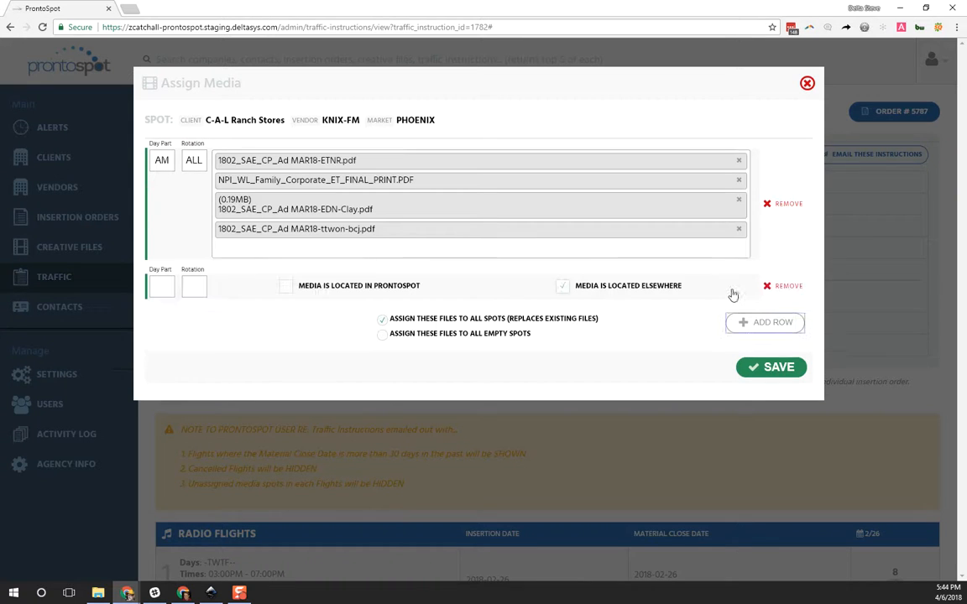
pyautogui.click(162, 285)
pyautogui.write('PM')
pyautogui.press('Tab')
pyautogui.write('ALL')
pyautogui.click(295, 288)
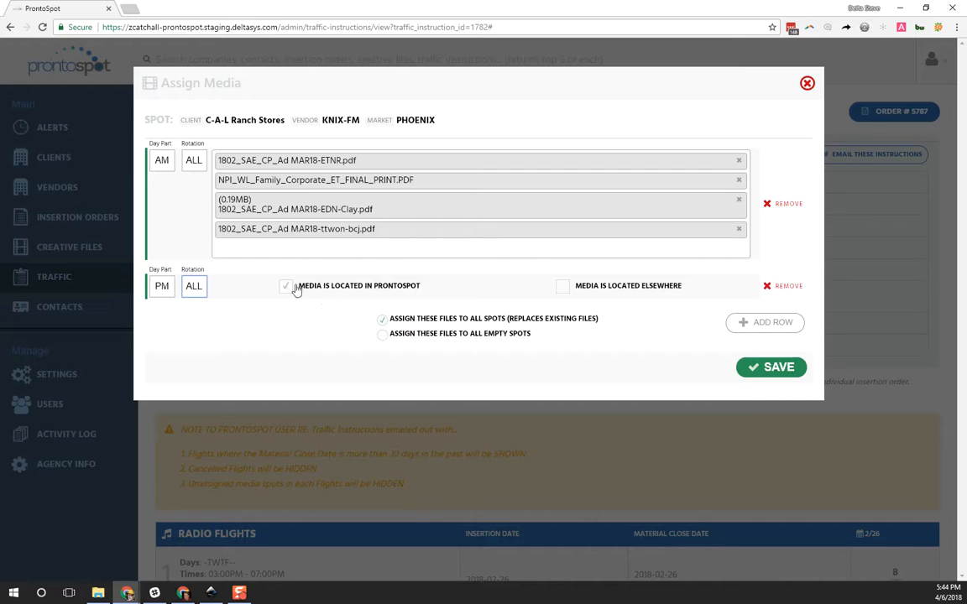
pyautogui.click(388, 320)
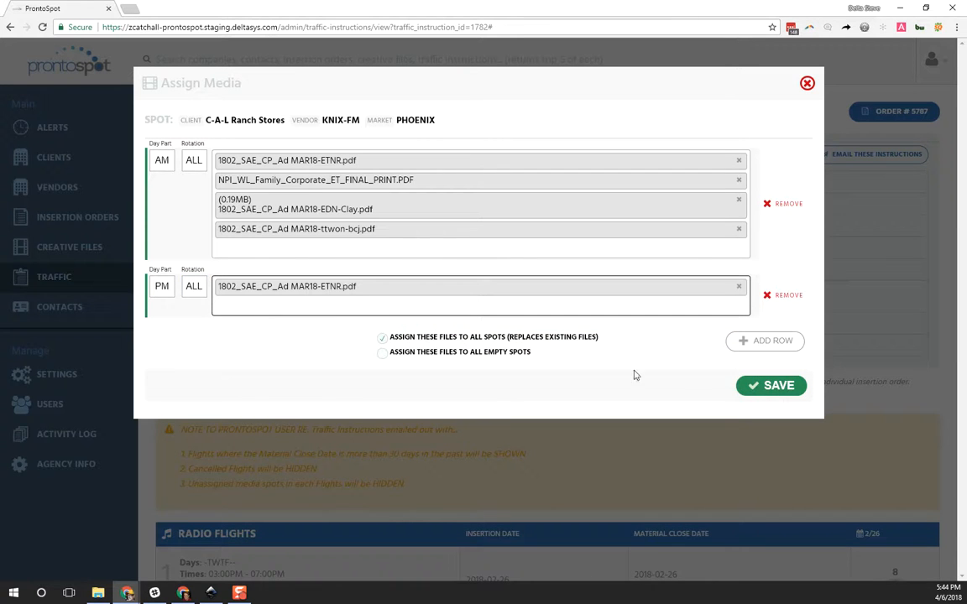
pyautogui.click(755, 385)
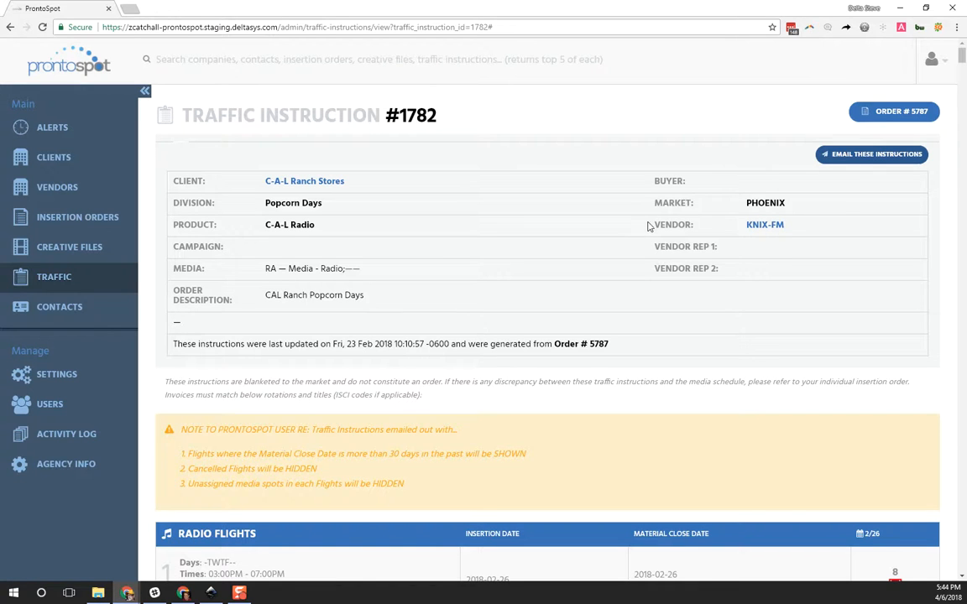
# Step: Start emailing the traffic instructions, add the recipient's e-mail address and review the message preview
pyautogui.click(853, 160)
pyautogui.click(411, 144)
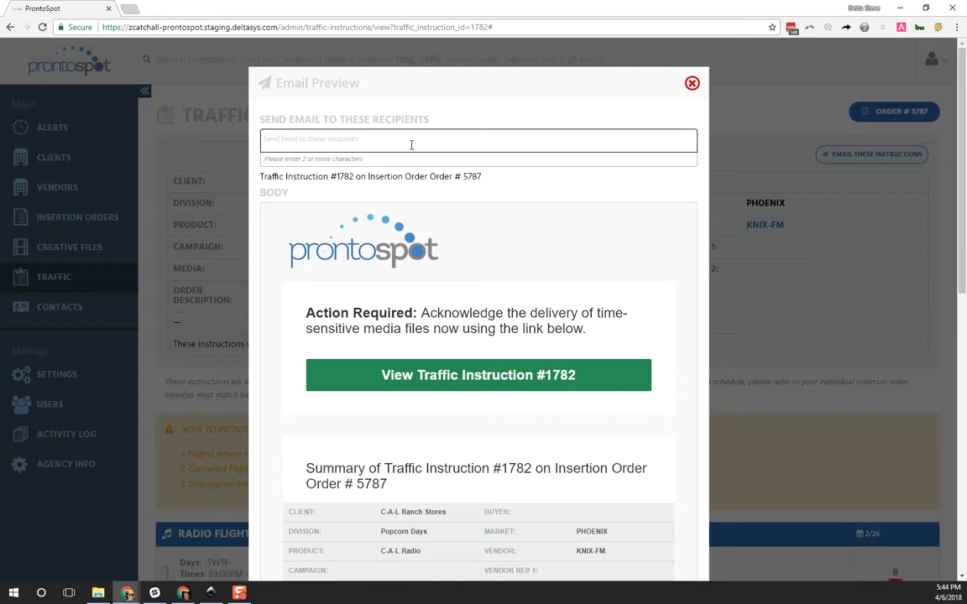
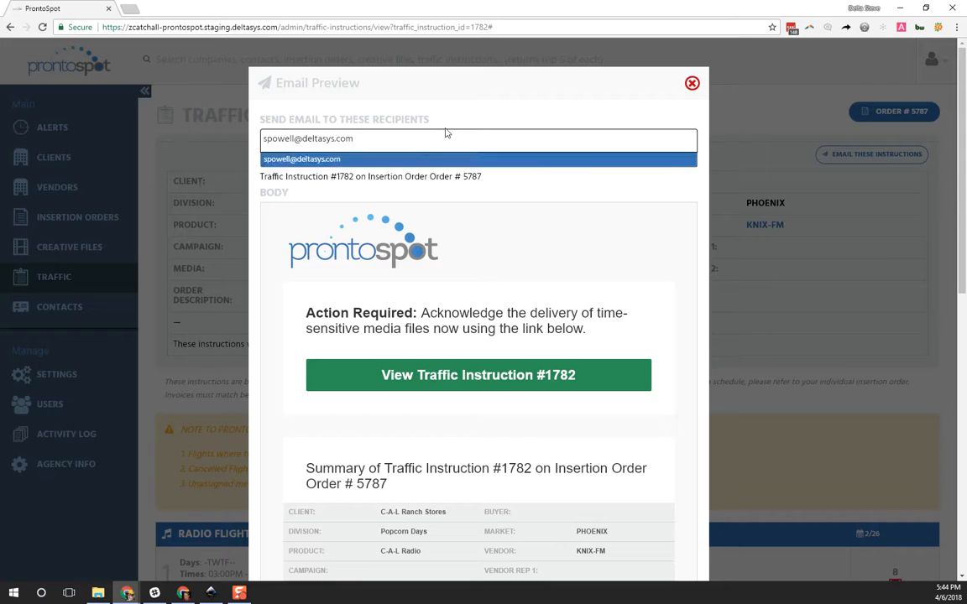
pyautogui.click(414, 160)
pyautogui.scroll(-7, 537, 410)
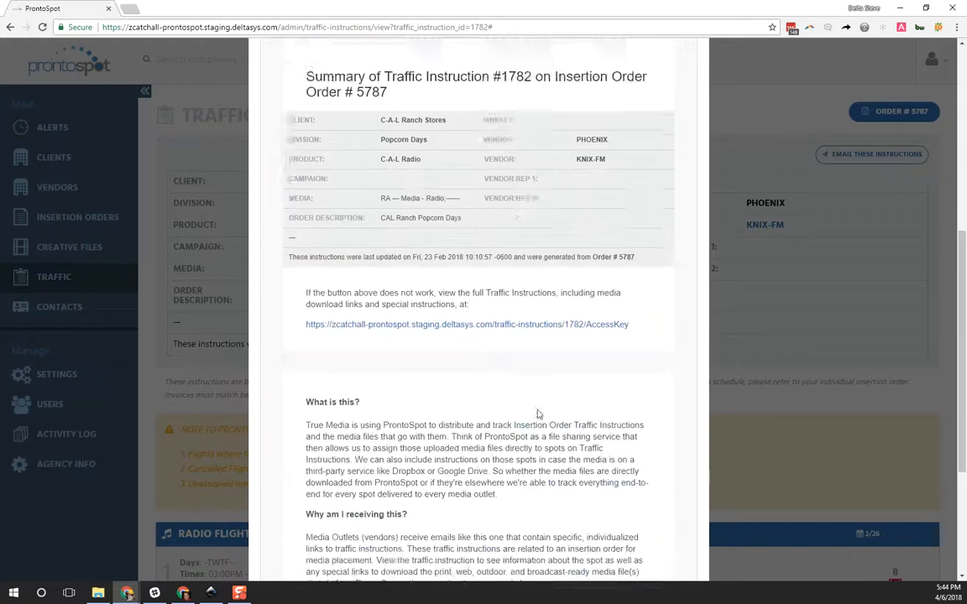
# Step: Send the traffic instructions email, switch to the recipient's Gmail inbox, and open the full traffic instruction from the newest ProntoSpot message
pyautogui.click(302, 529)
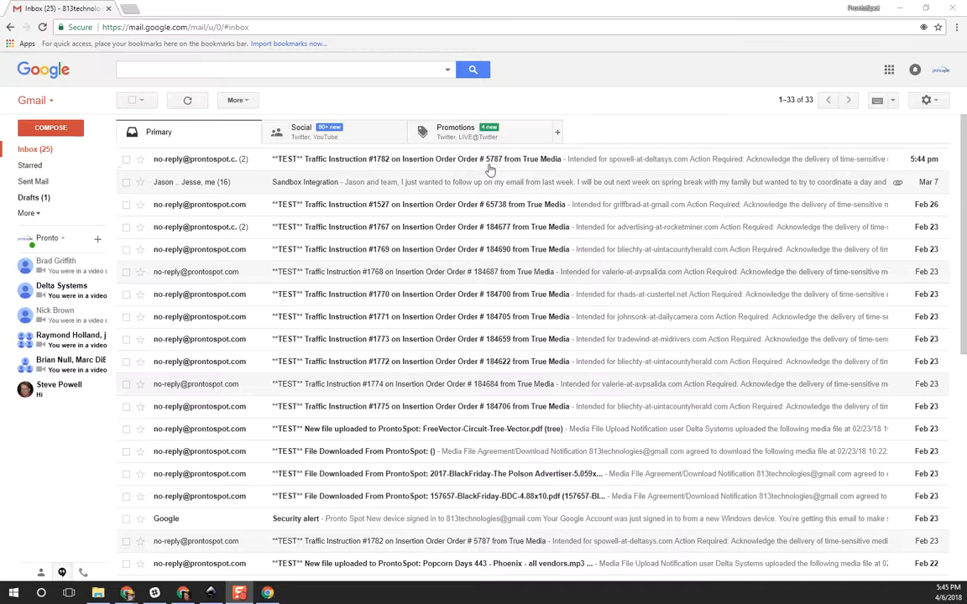
pyautogui.click(460, 159)
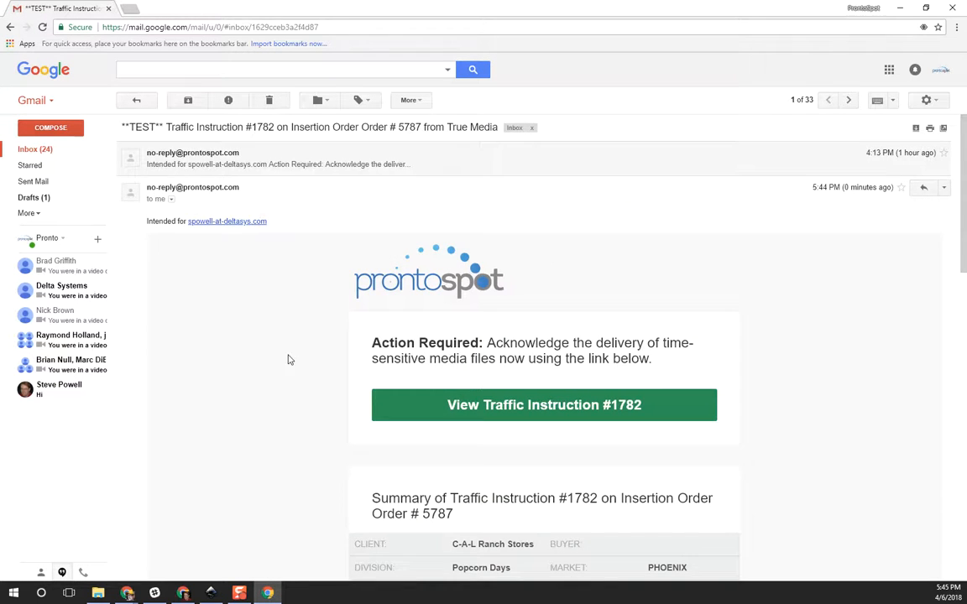
pyautogui.scroll(-3, 288, 359)
pyautogui.click(568, 245)
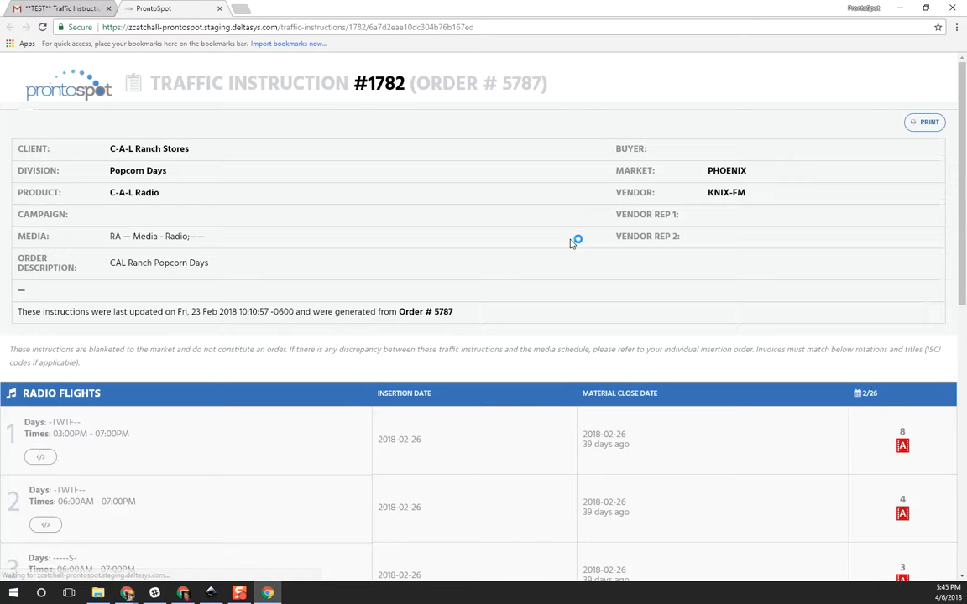
# Step: Download 1802_SAE_CP_Ad MAR18-ttwon-bcj.pdf from the AM row, agreeing to broadcast the media file and signing the acknowledgement with the recipient's name
pyautogui.scroll(-2, 542, 266)
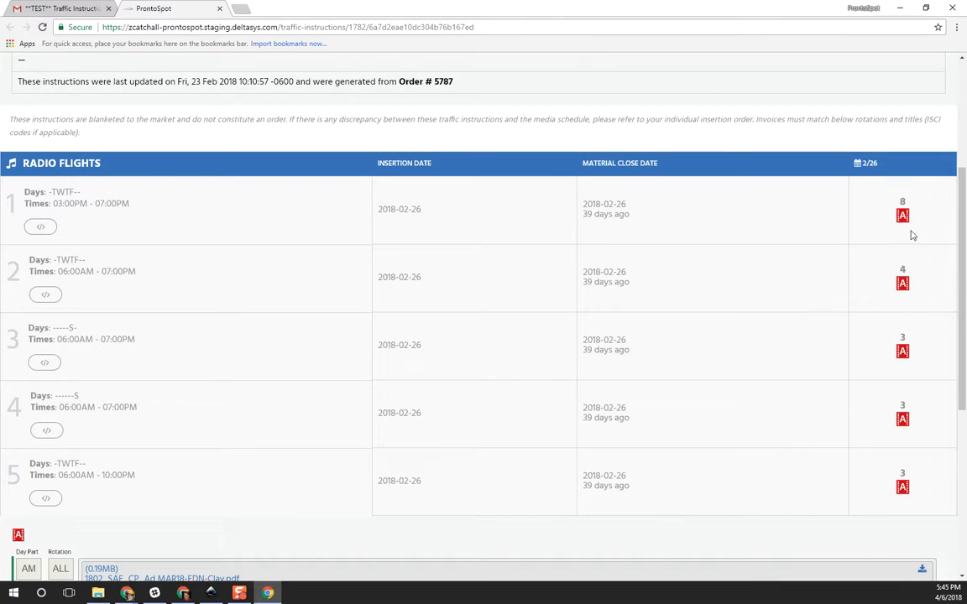
pyautogui.scroll(-2, 804, 403)
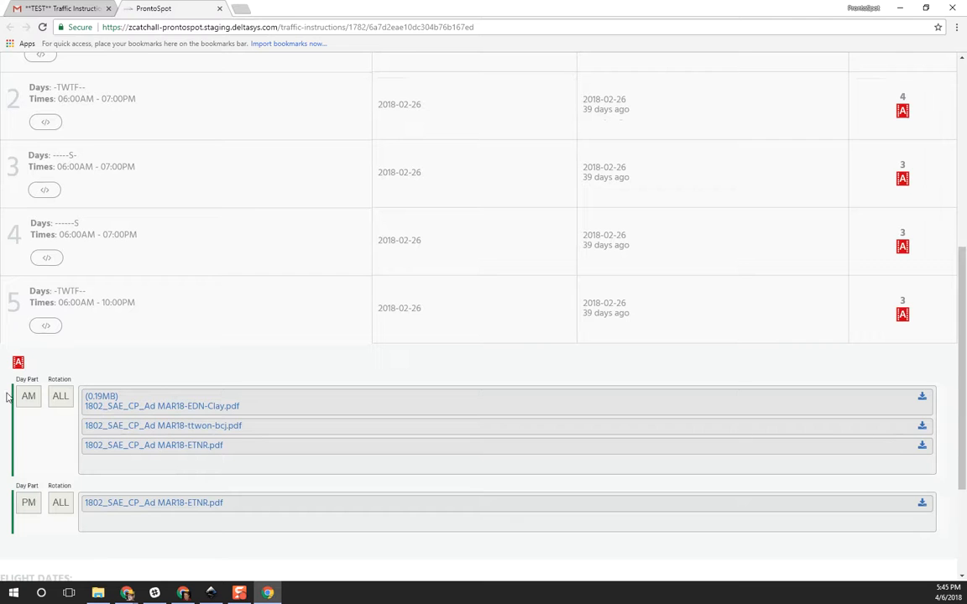
pyautogui.click(168, 427)
pyautogui.click(368, 228)
pyautogui.click(426, 274)
pyautogui.write('Steve')
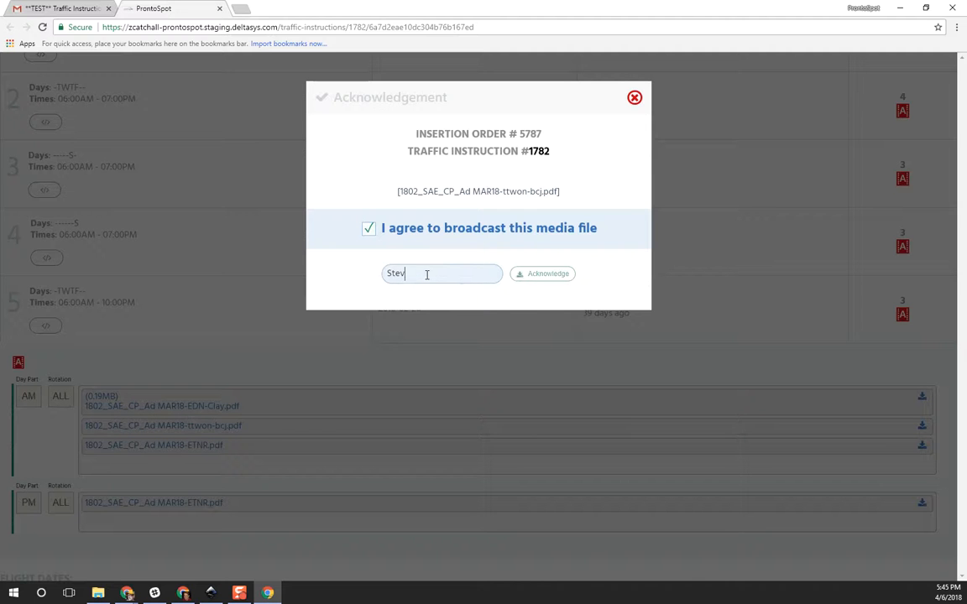
pyautogui.click(539, 276)
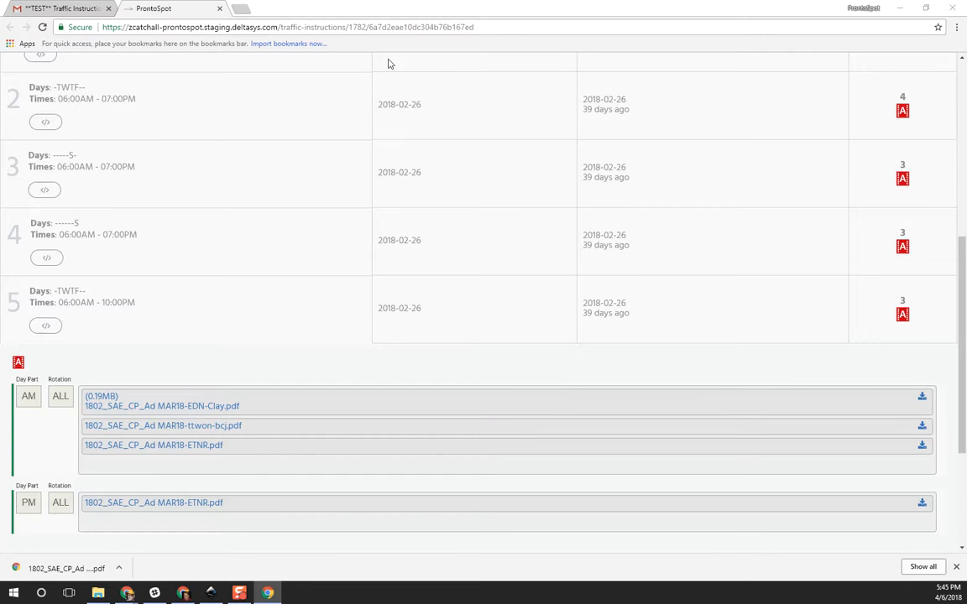
# Step: Switch back to the ProntoSpot admin window, reload the traffic instruction, and examine its Activity Log for the recipient's broadcast agreement and electronic signature
pyautogui.hotkey('alt', 'Tab')
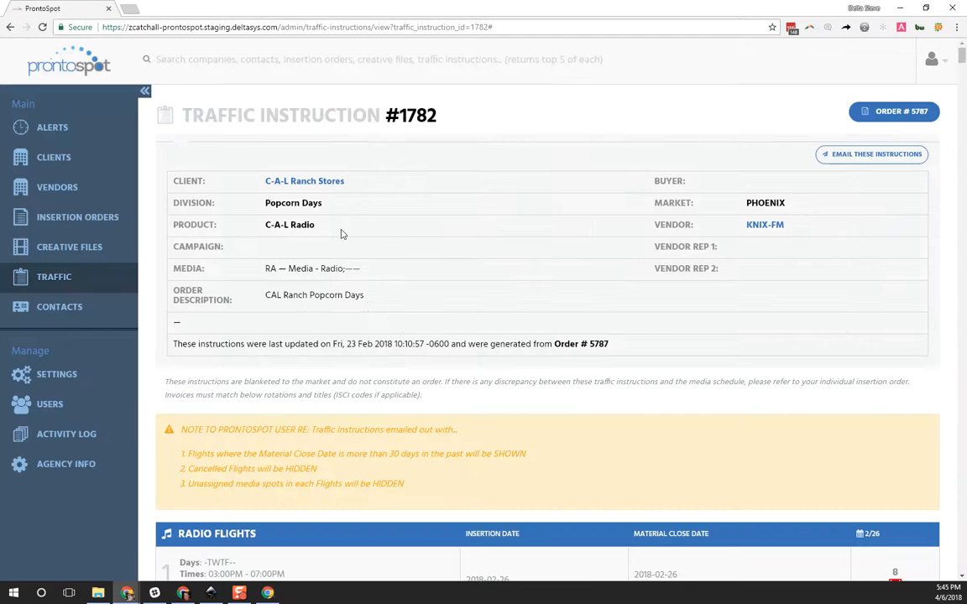
pyautogui.press('F5')
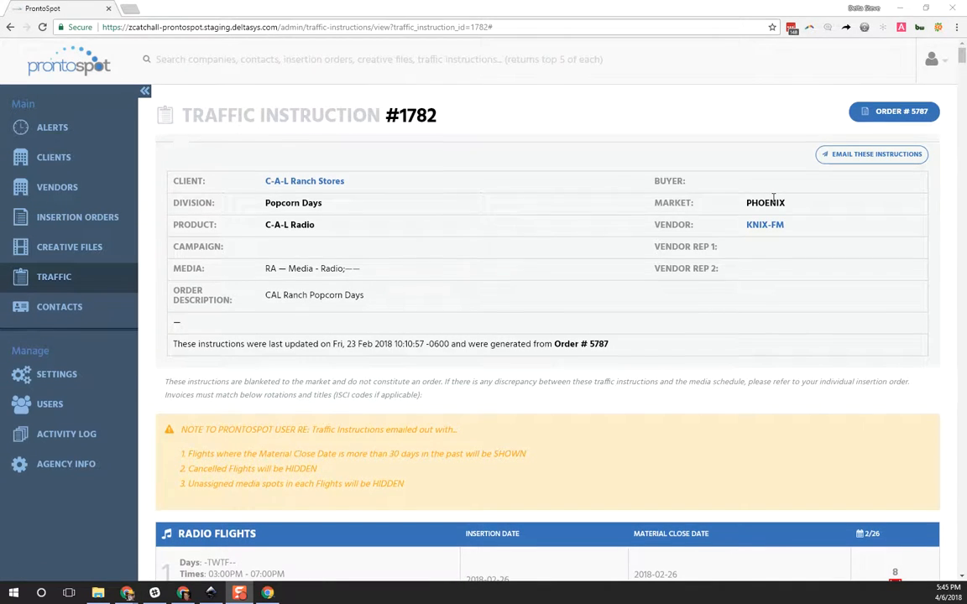
pyautogui.scroll(-10, 352, 277)
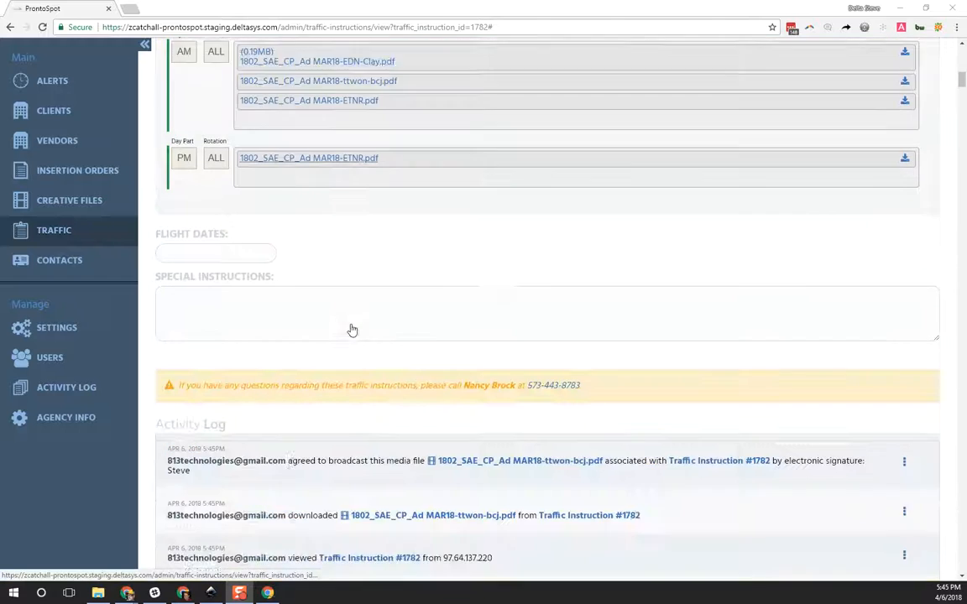
pyautogui.scroll(-3, 353, 330)
pyautogui.moveTo(290, 255)
pyautogui.mouseDown()
pyautogui.moveTo(840, 255)
pyautogui.moveTo(846, 273)
pyautogui.mouseUp()
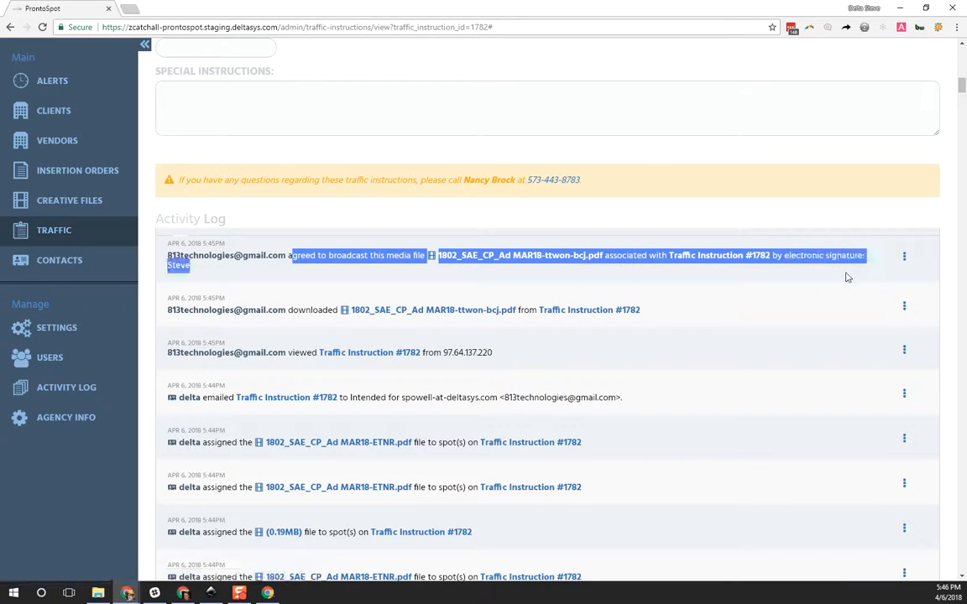
pyautogui.doubleClick(187, 270)
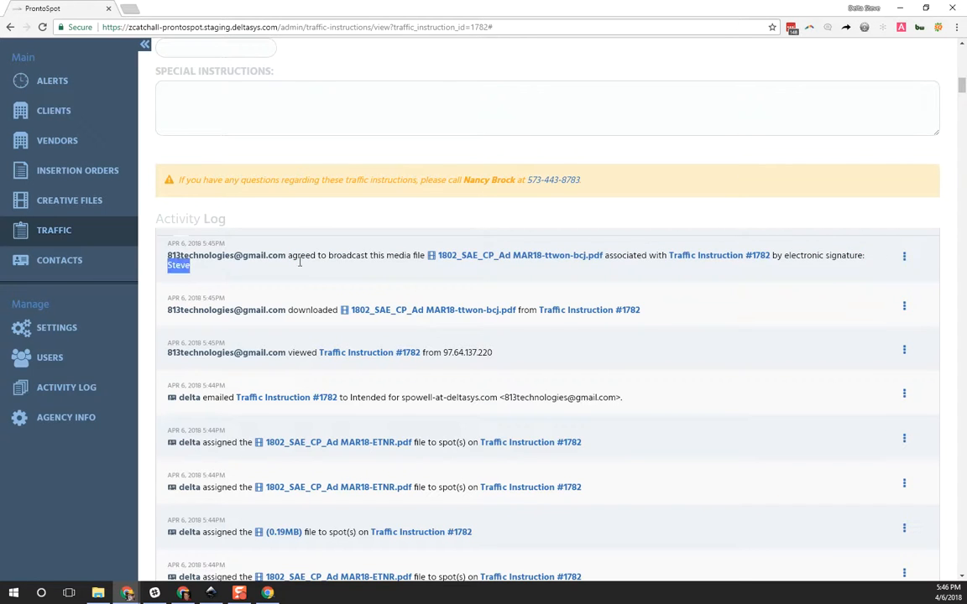
pyautogui.scroll(5, 300, 262)
pyautogui.scroll(-3, 509, 385)
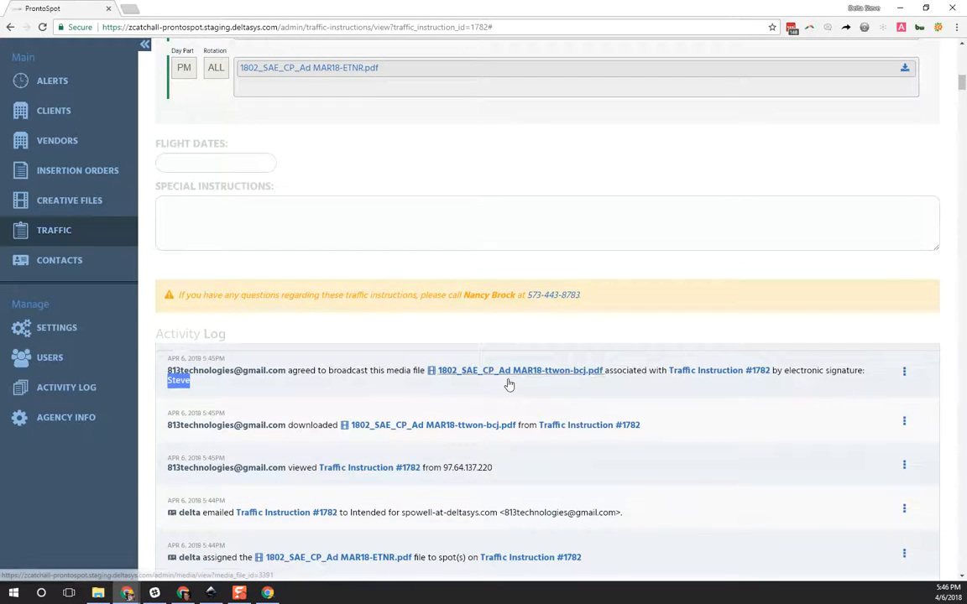
pyautogui.scroll(4, 507, 377)
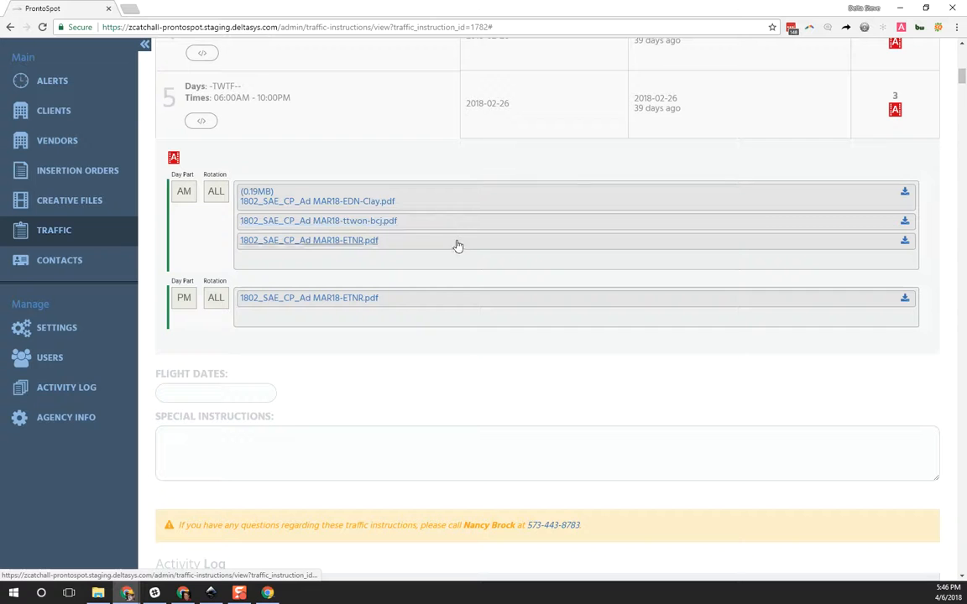